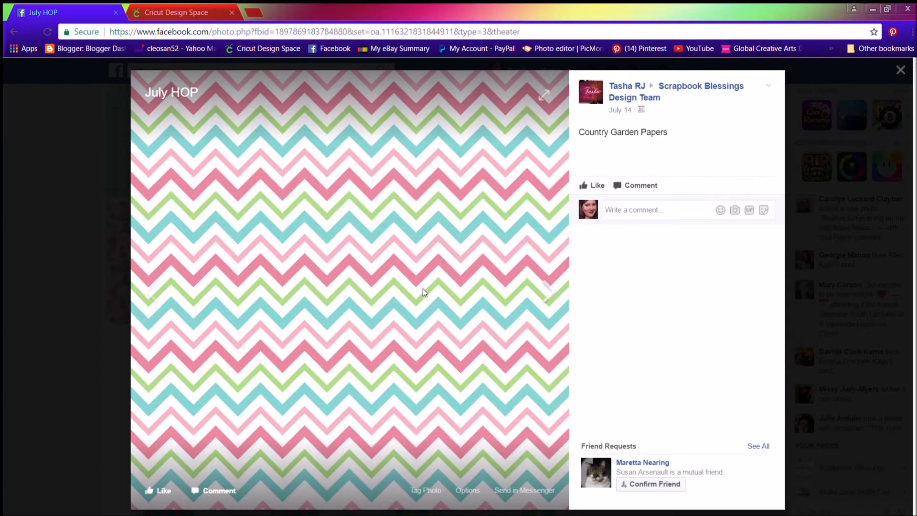
Download the drawing of two owls sitting on a heart inside a large heart outline, and return to the album.
key("Escape")
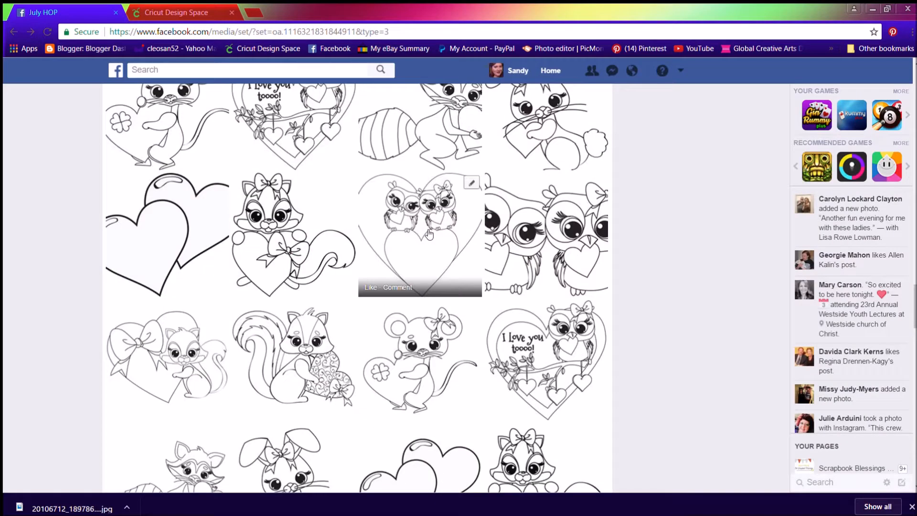
left_click(429, 234)
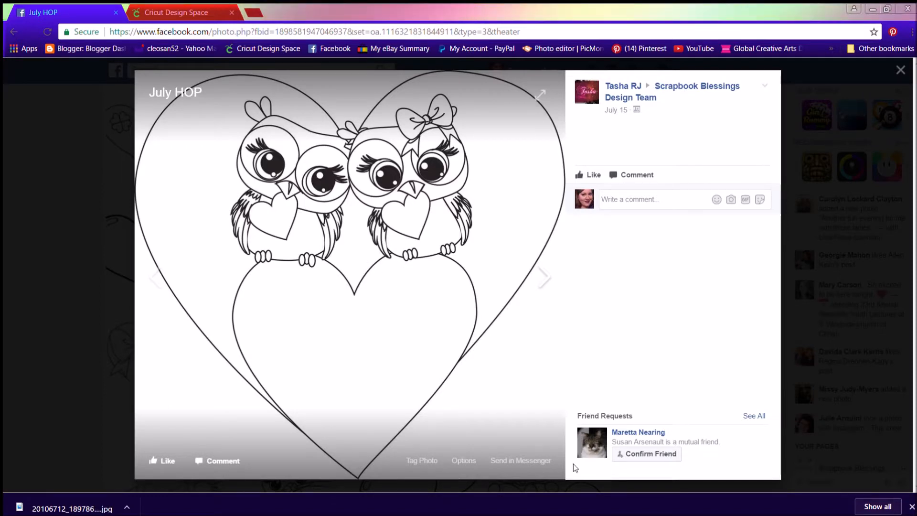
left_click(898, 69)
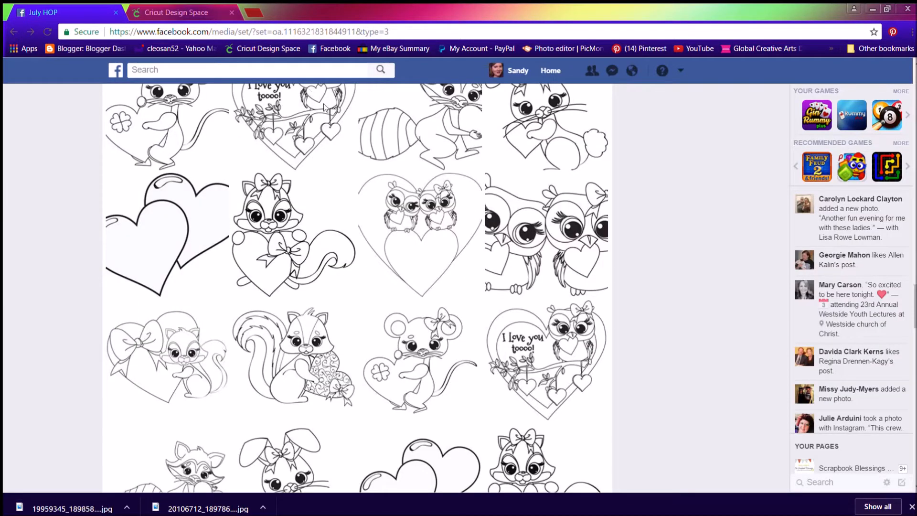
Switch to Cricut Design Space, dismiss the welcome tour and start a new project.
left_click(186, 13)
left_click(550, 286)
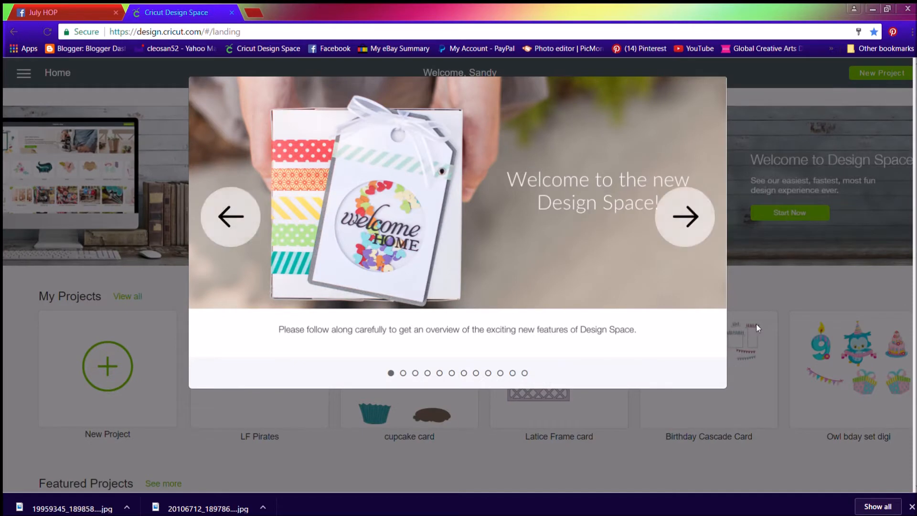
mouse_move(603, 205)
left_click(737, 280)
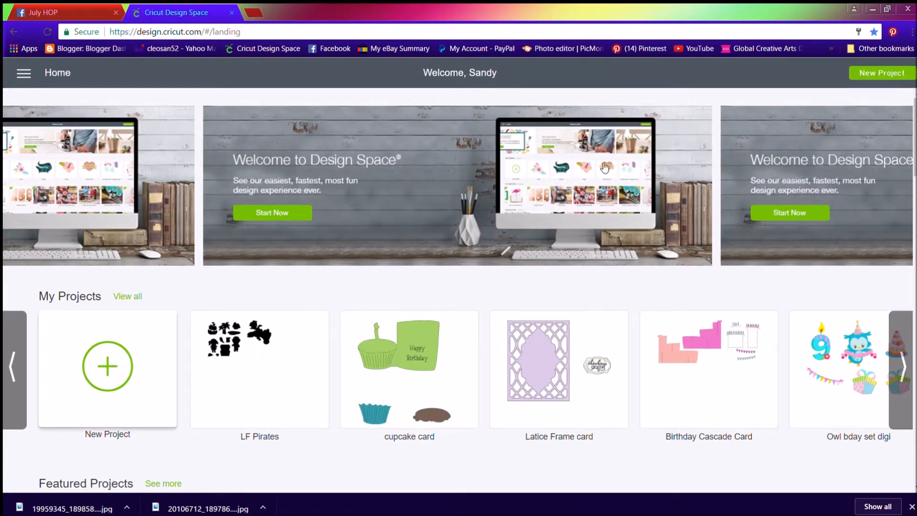
left_click(108, 365)
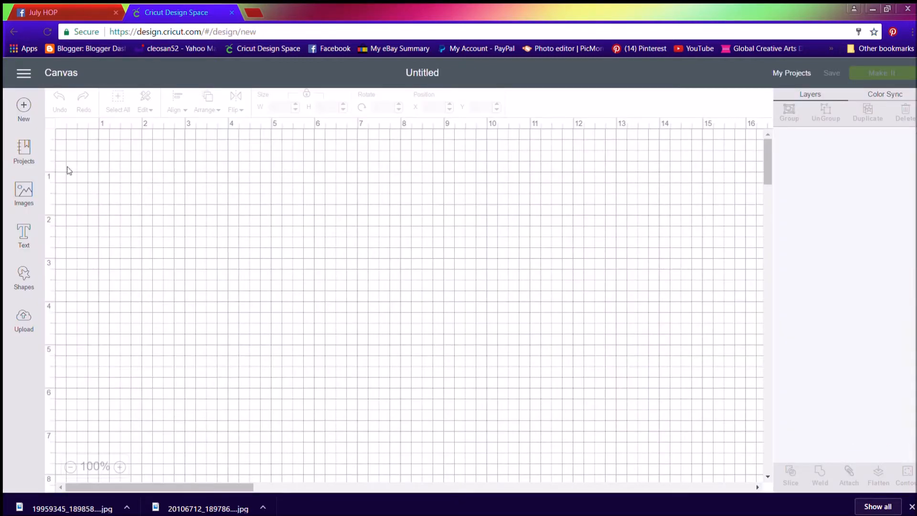
Upload the downloaded owls-and-heart drawing as an image of type Simple and continue to background editing.
left_click(22, 318)
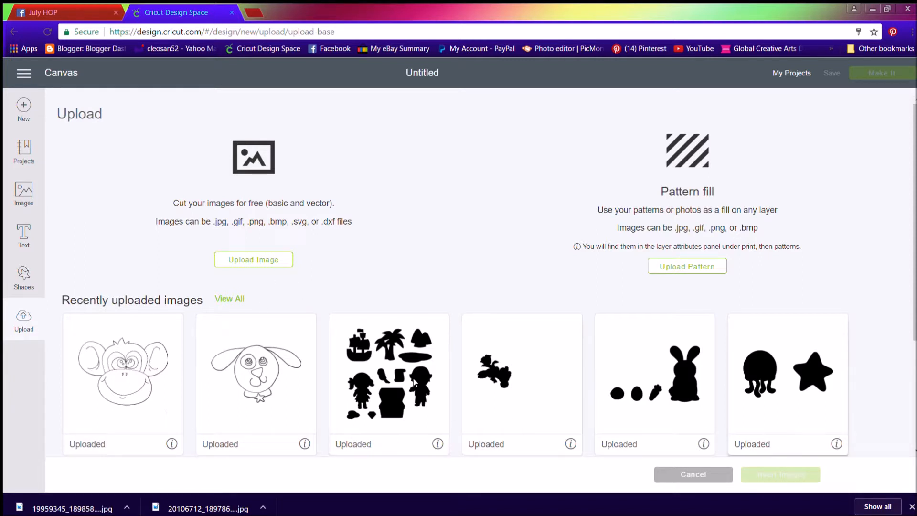
left_click(258, 260)
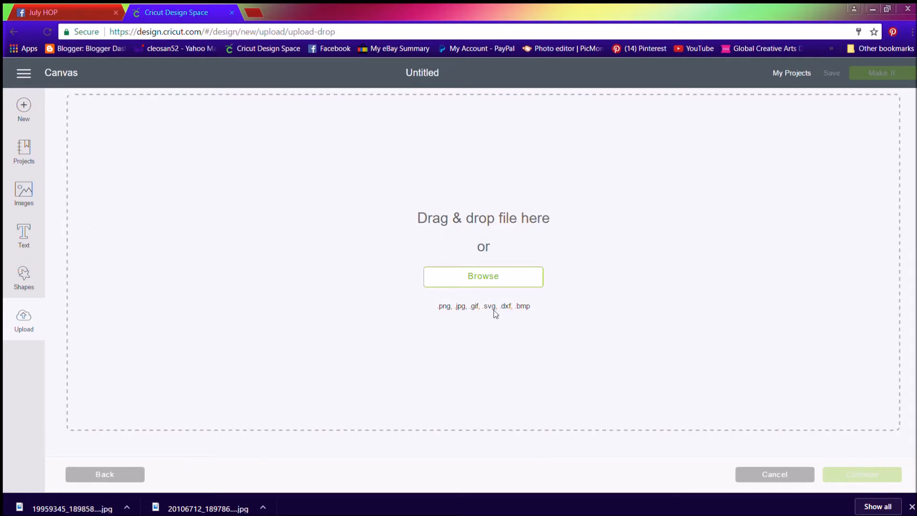
left_click(494, 280)
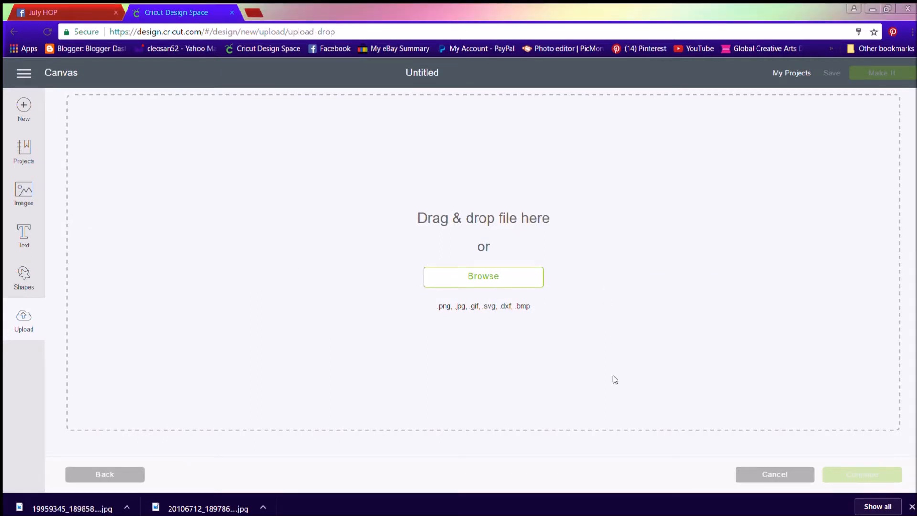
key("Return")
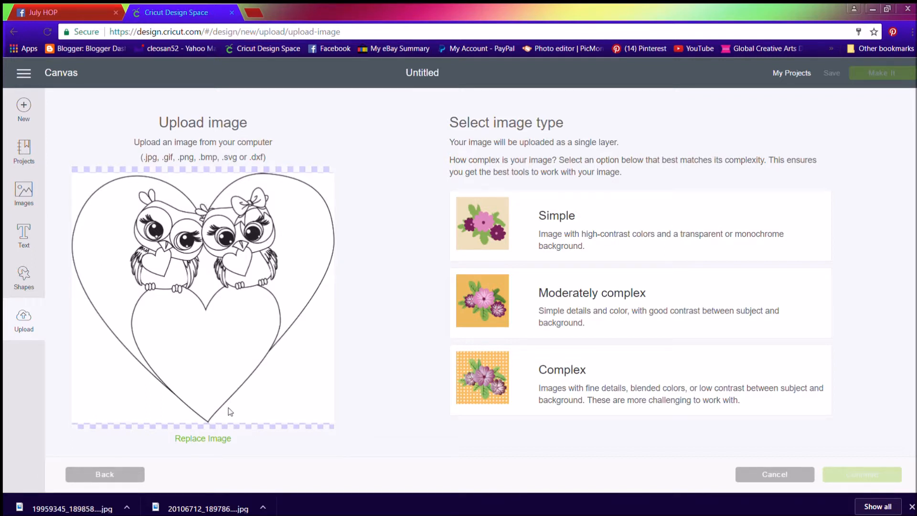
left_click(575, 235)
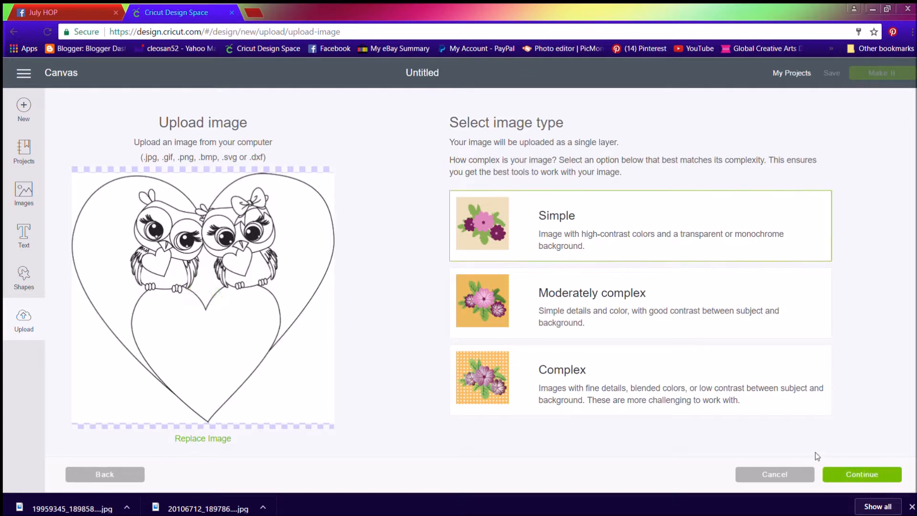
left_click(842, 474)
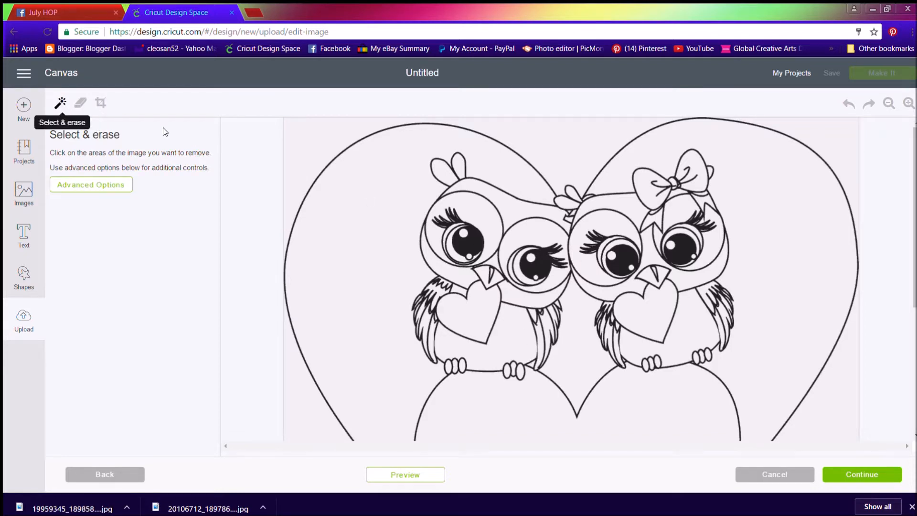
Erase the background above, left and right of the large heart outline and continue to the save options.
left_click(558, 146)
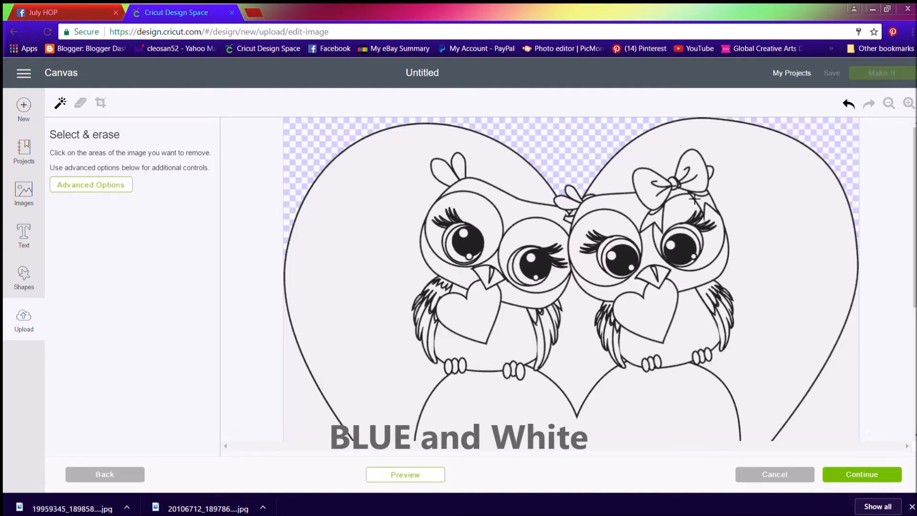
scroll(599, 256, "down", 2)
scroll(599, 256, "down", 3)
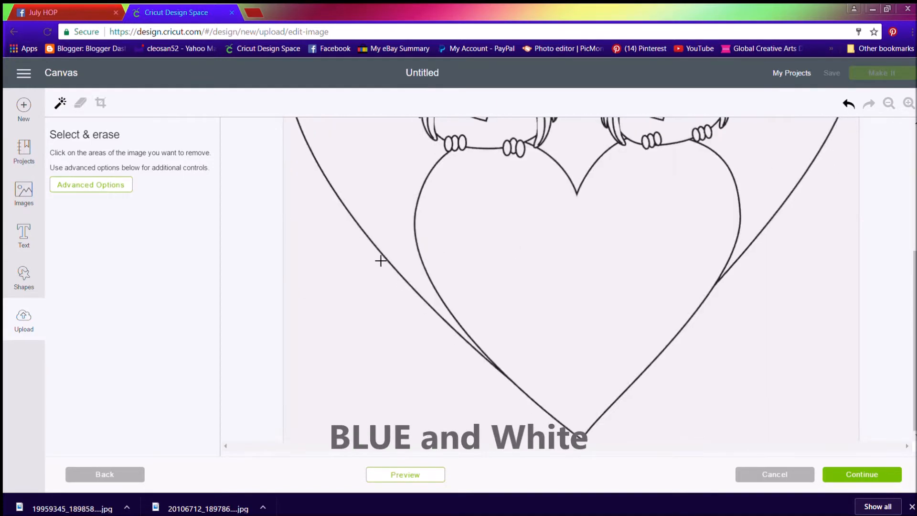
left_click(346, 265)
left_click(788, 322)
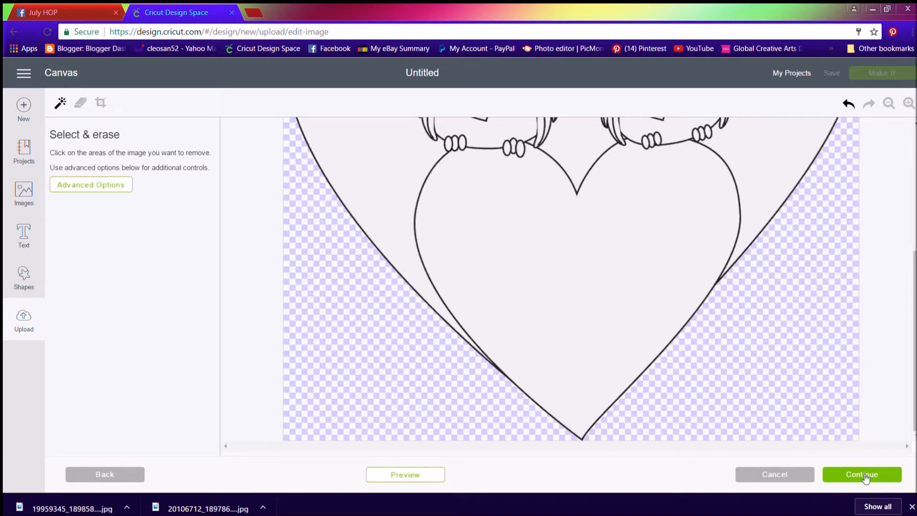
scroll(797, 414, "up", 4)
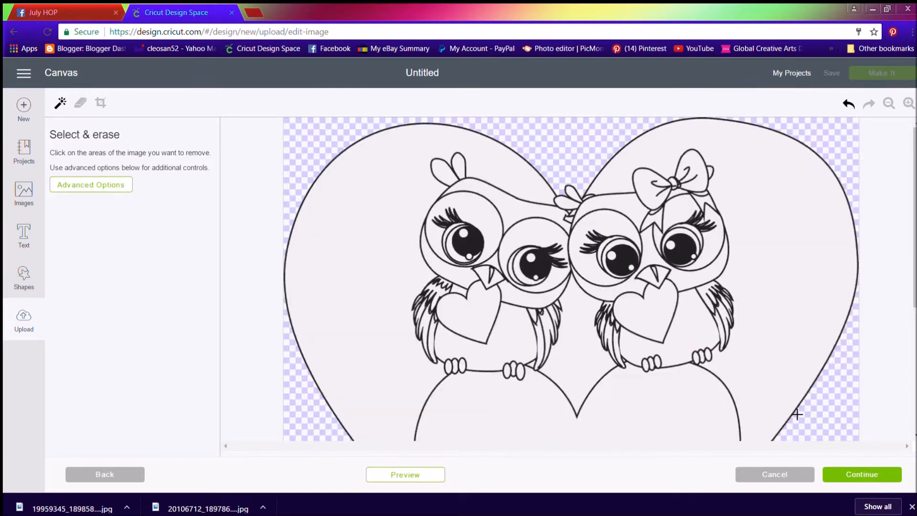
scroll(797, 414, "down", 5)
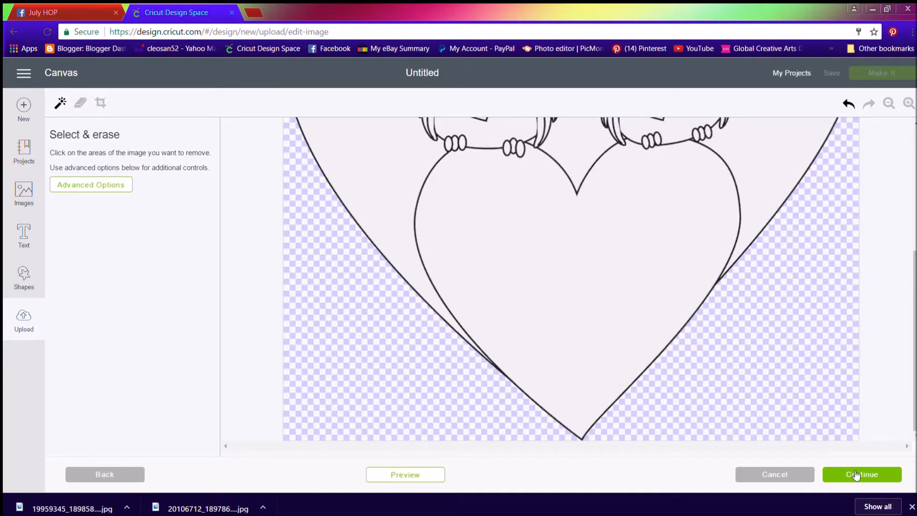
left_click(856, 475)
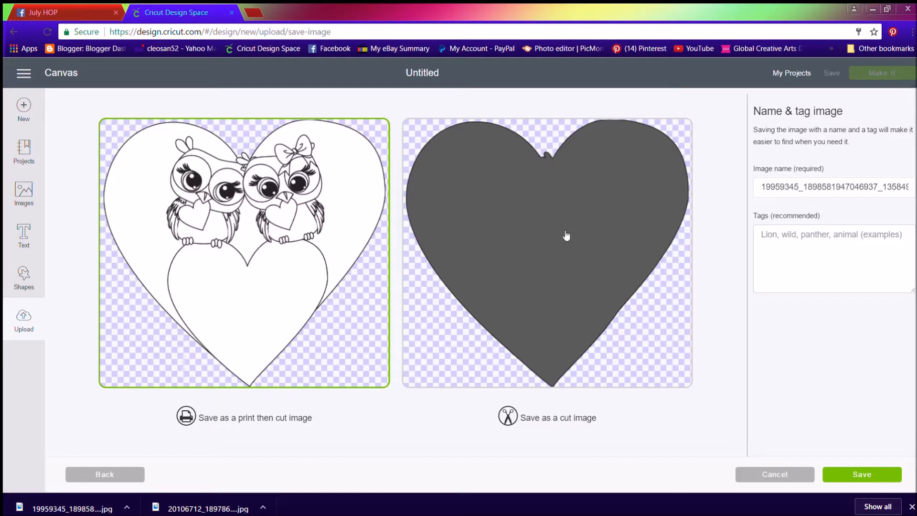
Save the owl drawing as a print then cut image named AMBIllustrations with the tags owls, heart, valentines, love.
left_click(758, 186)
key("ctrl+a")
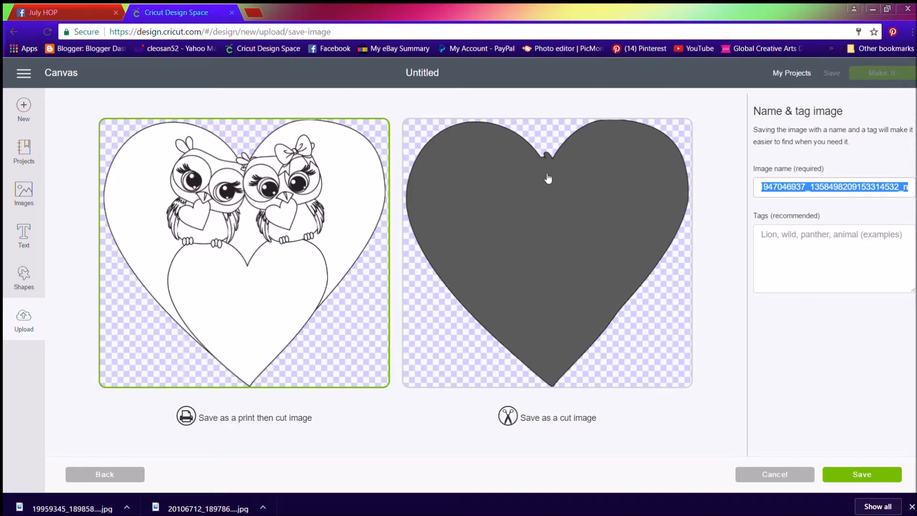
type("AMBIllustrations")
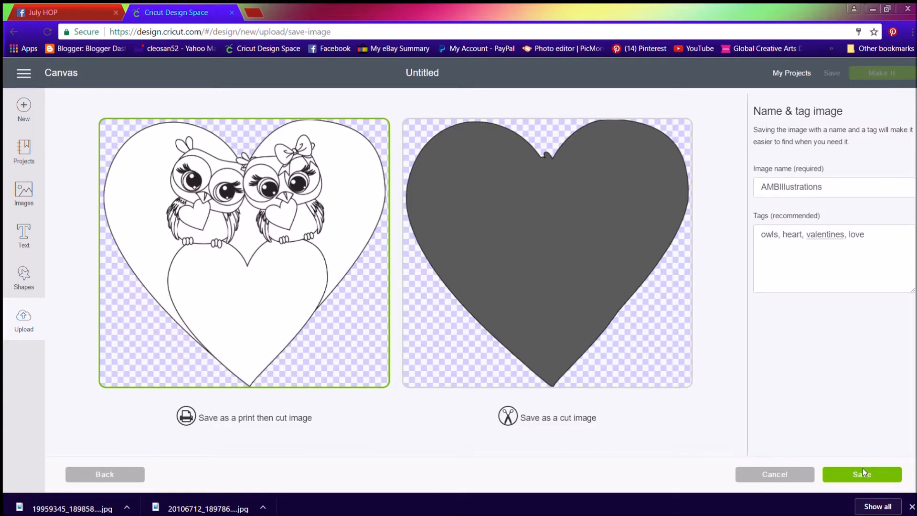
left_click(862, 468)
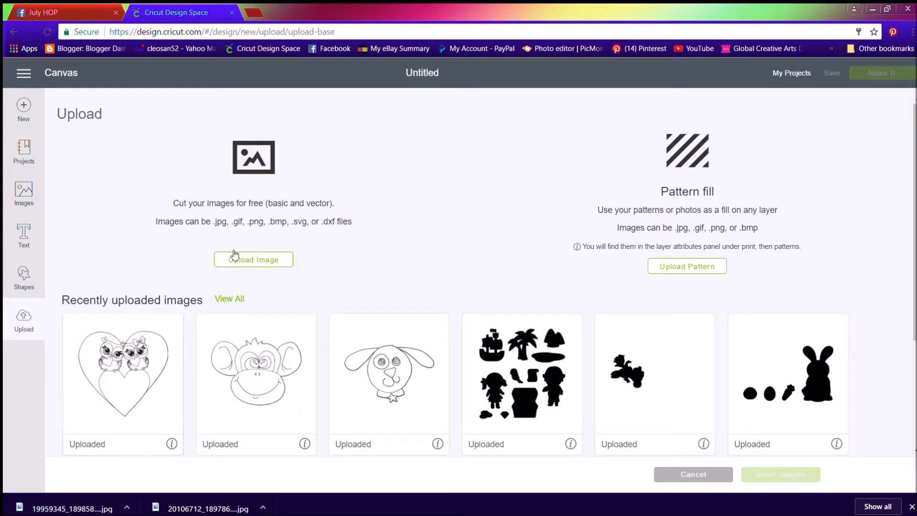
Upload the chevron paper as a Simple image without erasing anything and save it as Ambillustrations chevron.
left_click(249, 262)
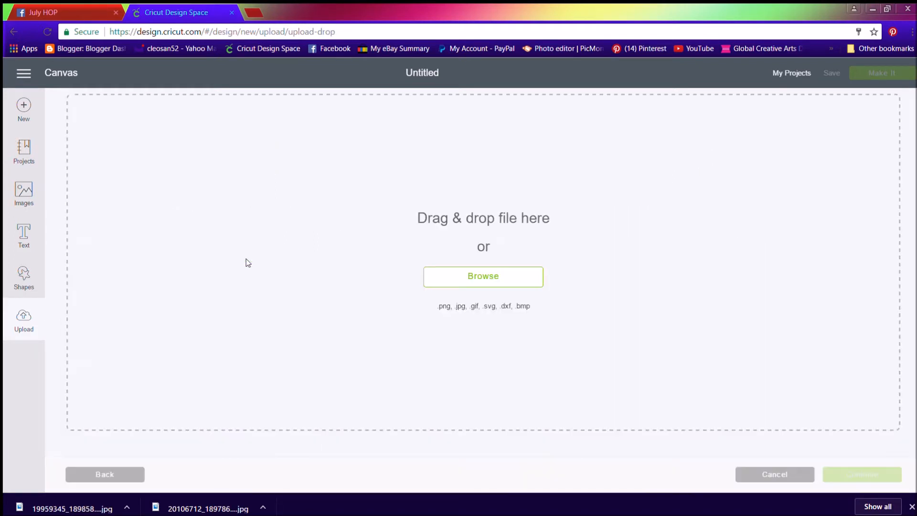
left_click(470, 277)
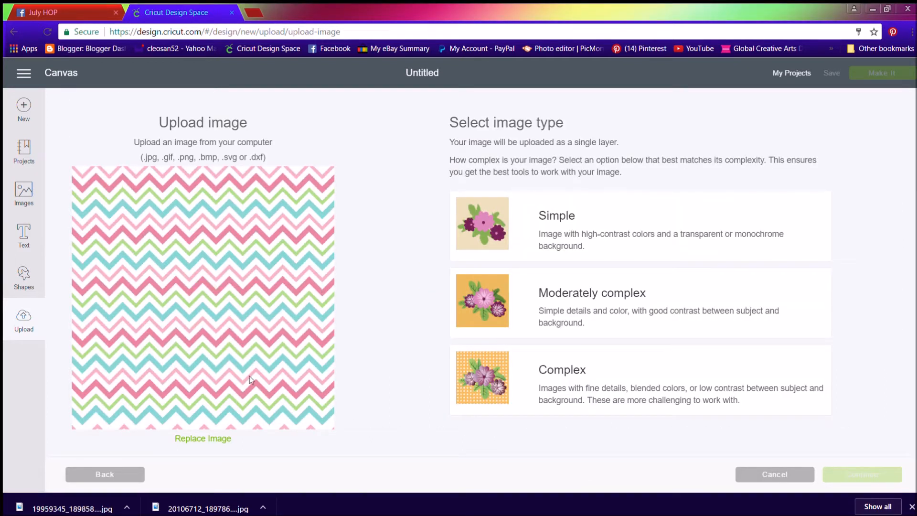
left_click(614, 242)
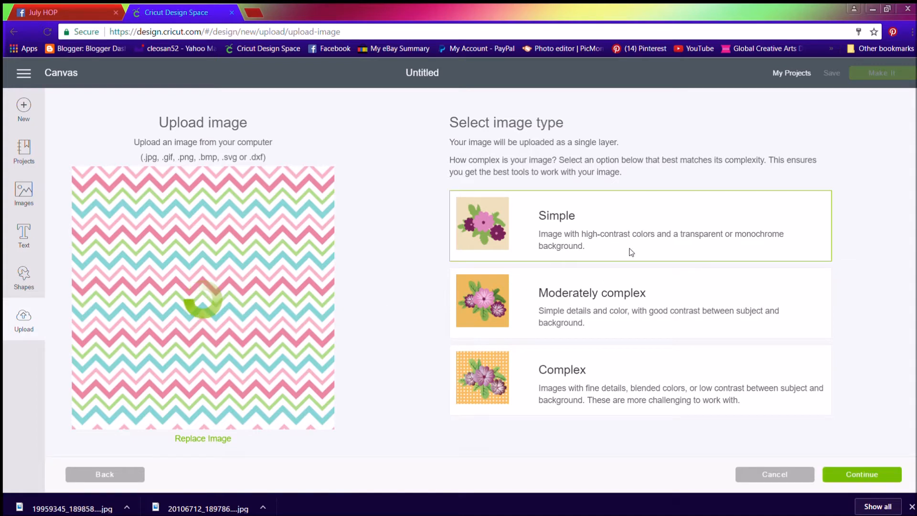
left_click(863, 473)
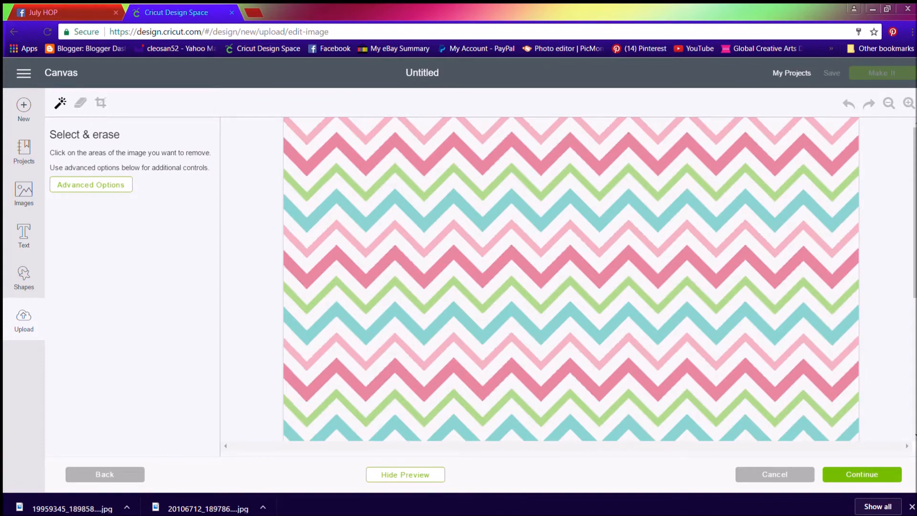
left_click(848, 475)
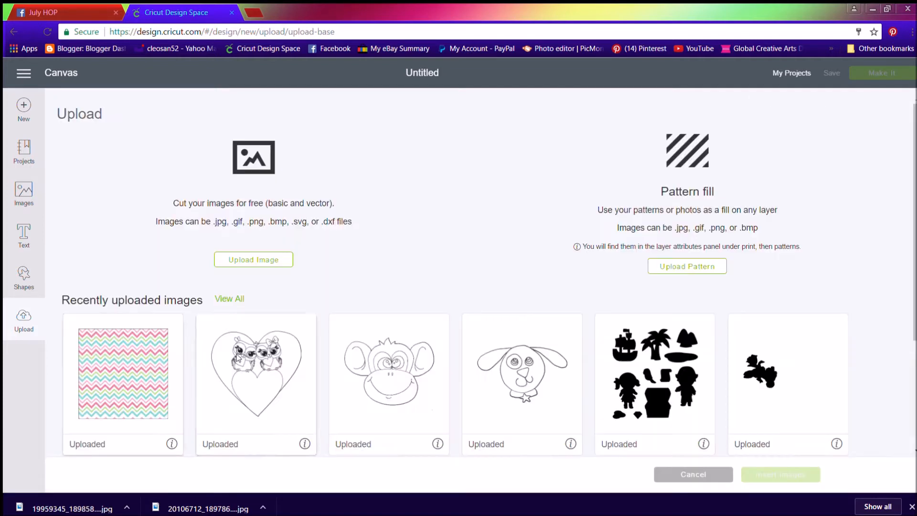
Insert the uploaded owl heart and chevron paper images onto the canvas together.
left_click(238, 356)
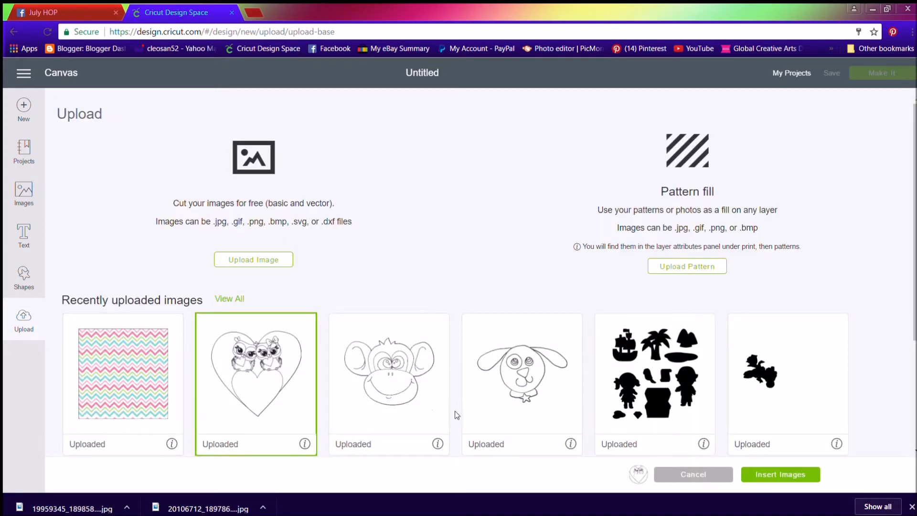
left_click(99, 392)
left_click(781, 476)
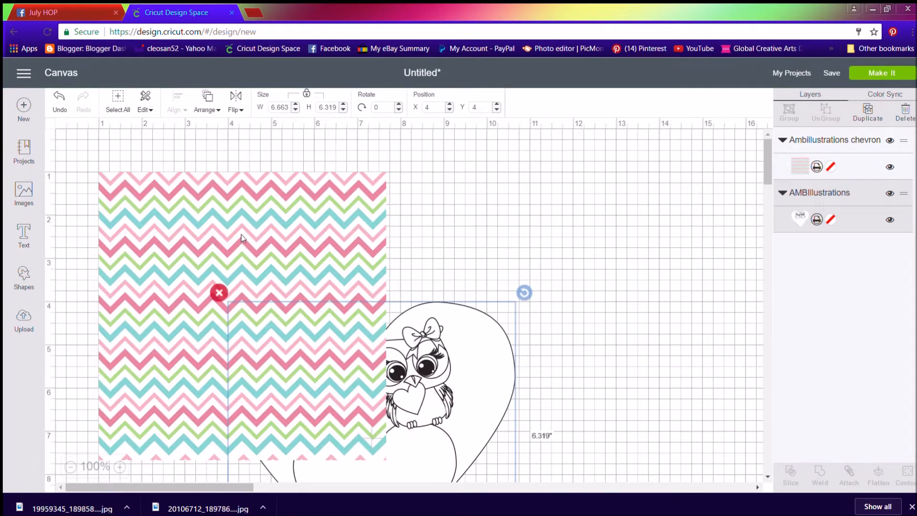
Move the chevron paper to about X 8.139, Y 0.667 and the owl heart to about X 5.222, Y 4.153.
left_click(248, 225)
left_click_drag(249, 219, 556, 204)
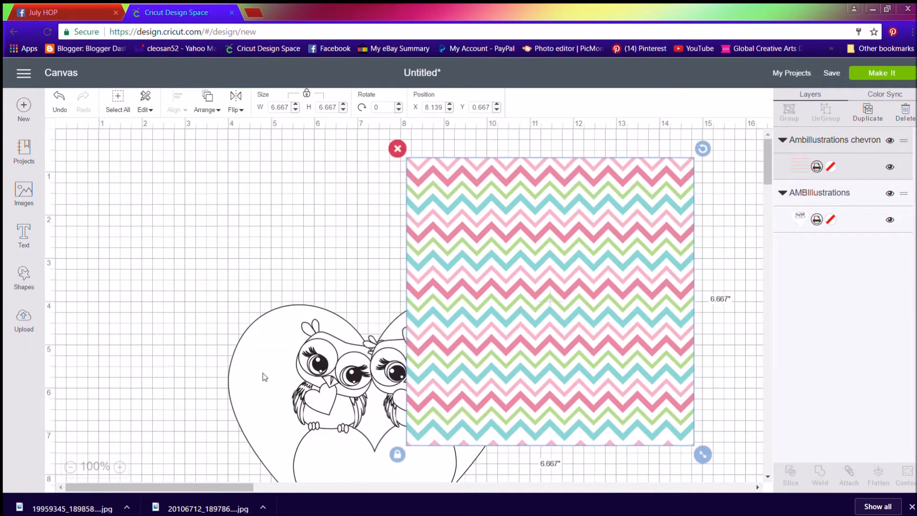
left_click(313, 384)
left_click_drag(313, 384, 365, 392)
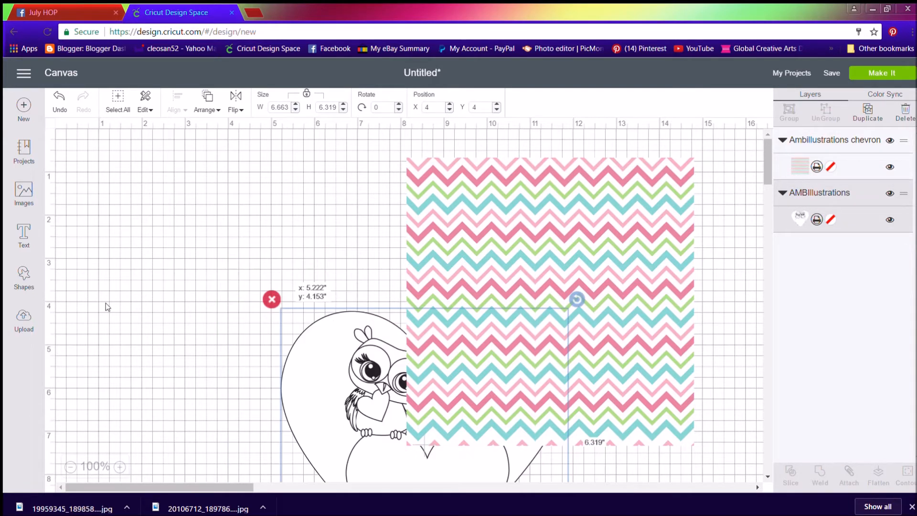
Add a basic square shape to the canvas.
left_click(23, 273)
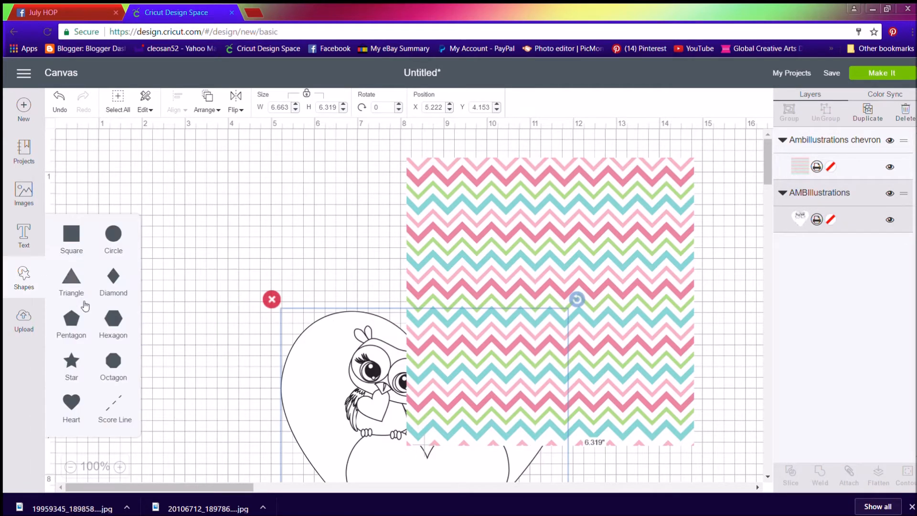
left_click(71, 234)
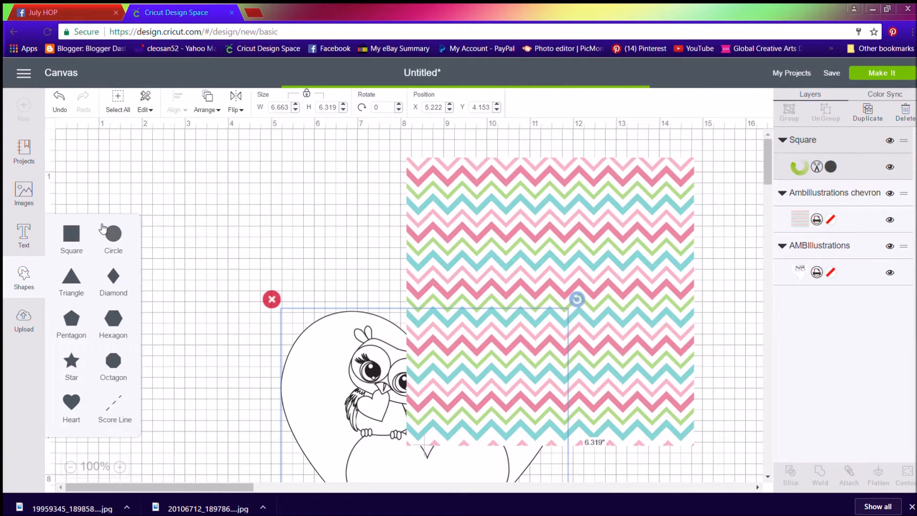
left_click(271, 245)
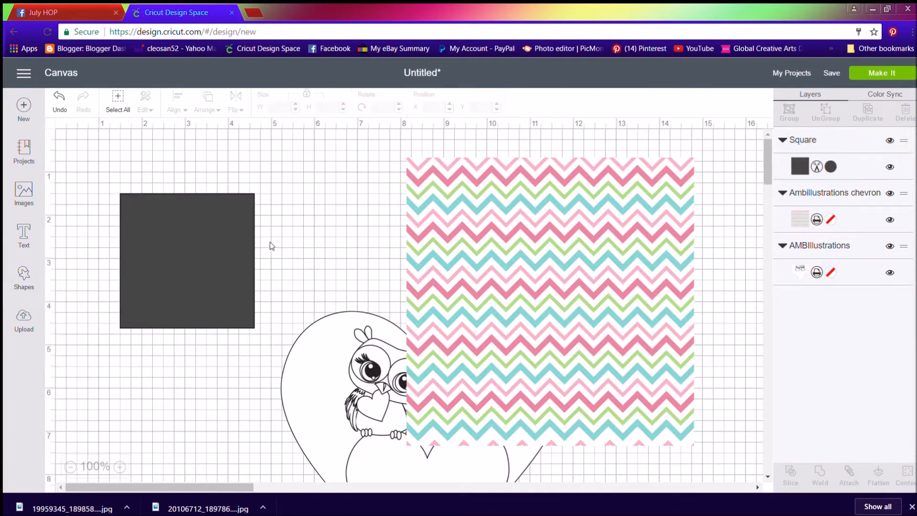
Resize the square to 4.25 inches wide and 5.5 inches high with its proportions unlocked.
left_click(147, 310)
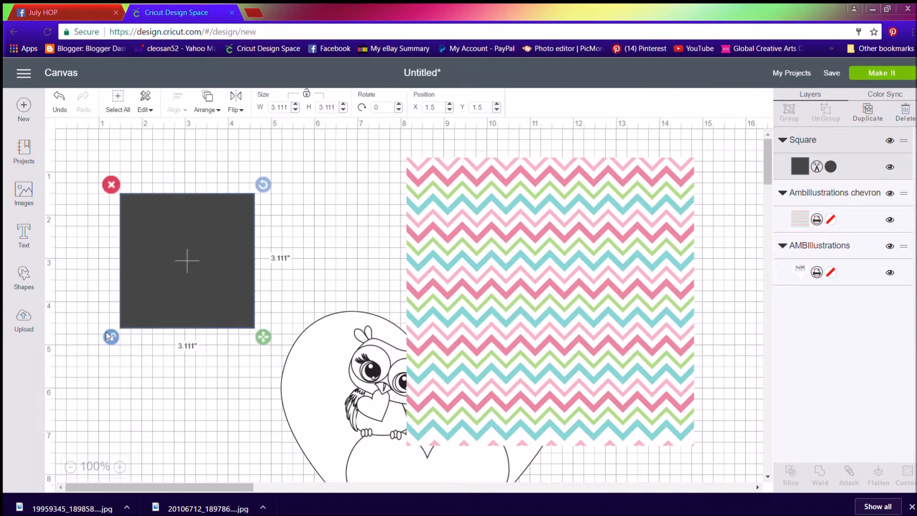
double_click(279, 107)
type("4.25")
key("Tab")
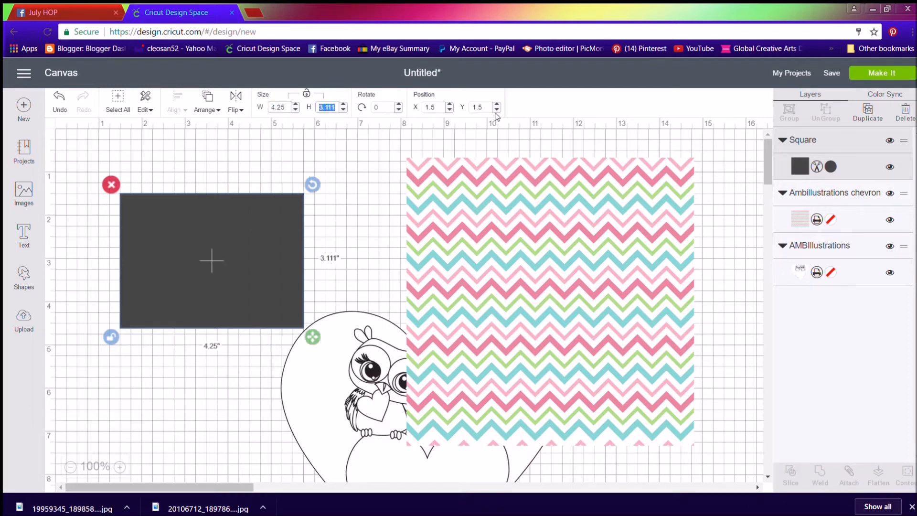
type("5.5")
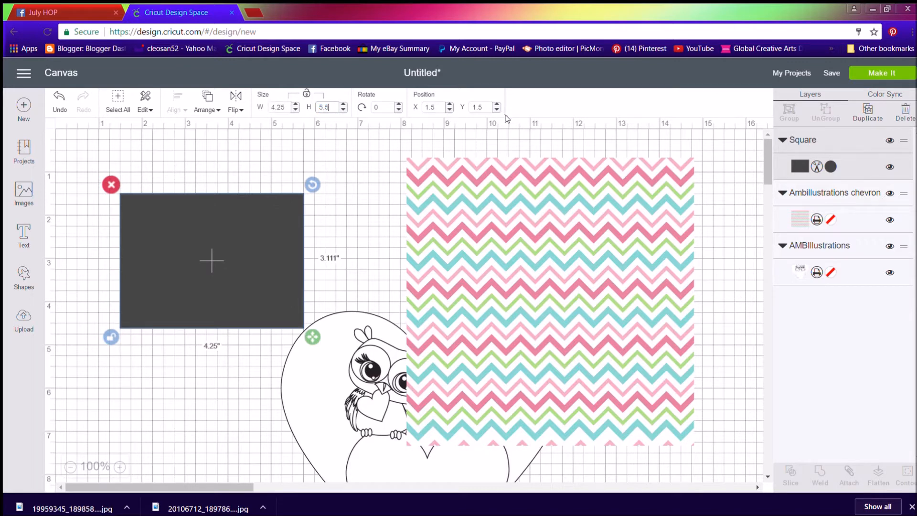
left_click(379, 188)
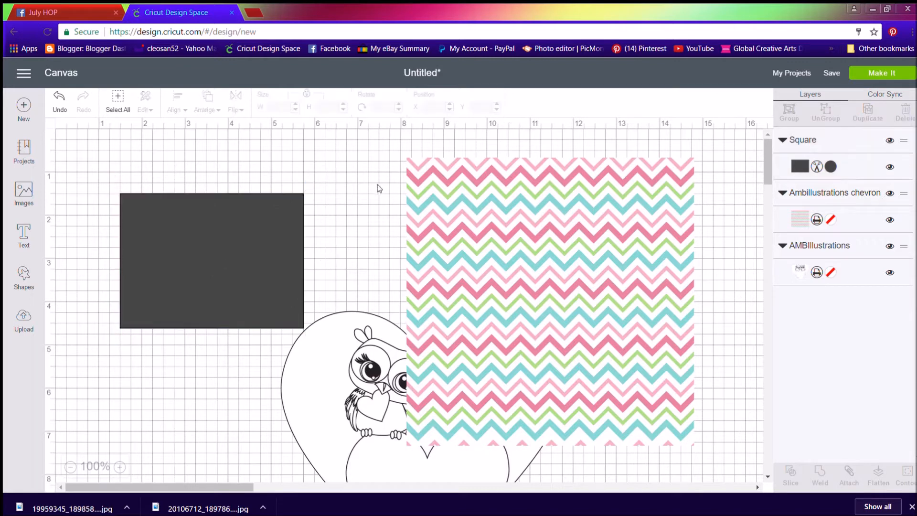
left_click(266, 209)
double_click(327, 106)
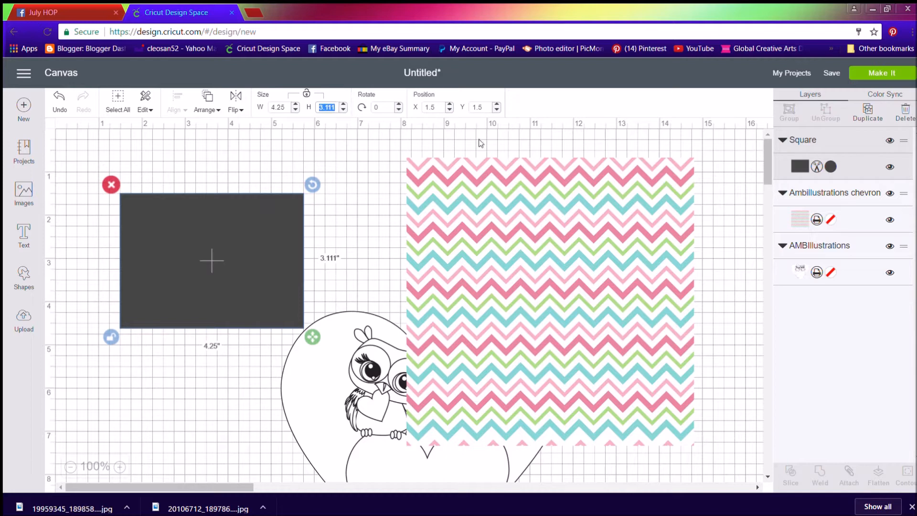
type("5.5")
key("Return")
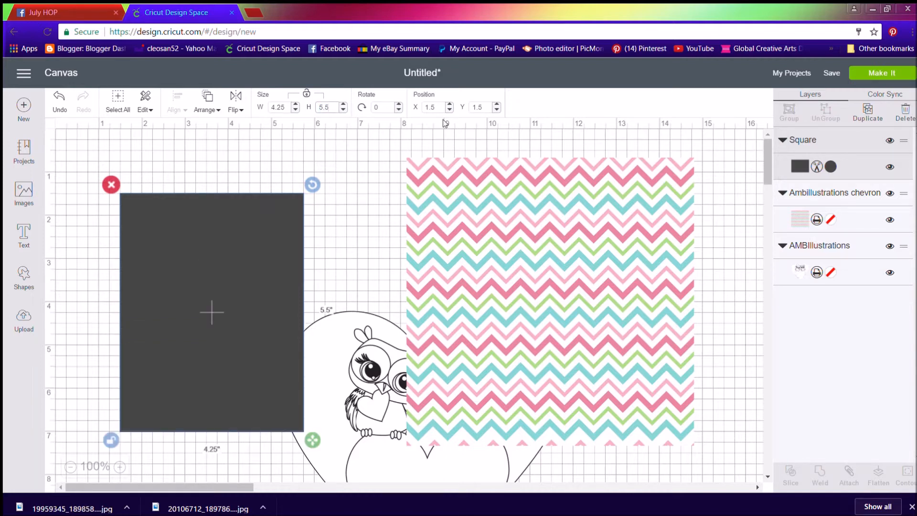
Move the square nearer the canvas's top-left corner and bring the owl heart in front of all other layers.
left_click_drag(229, 280, 213, 236)
left_click(348, 385)
left_click_drag(348, 386, 248, 375)
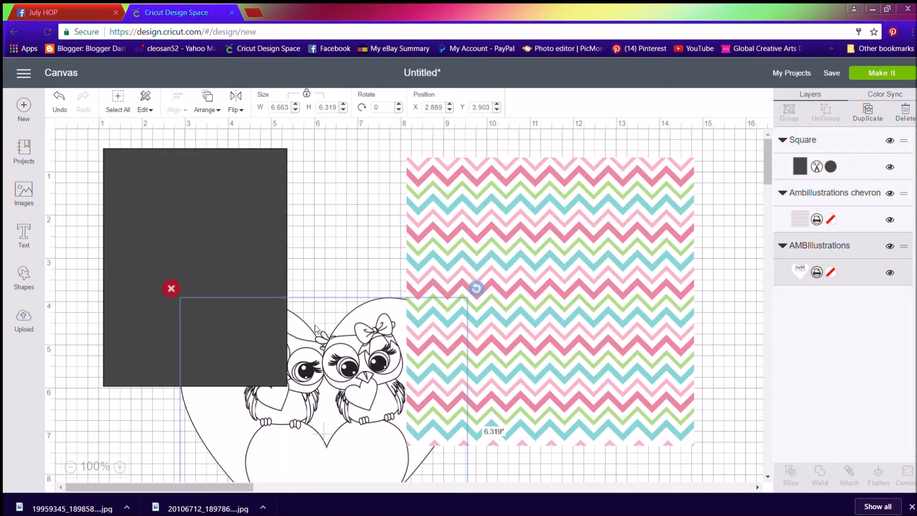
left_click(207, 101)
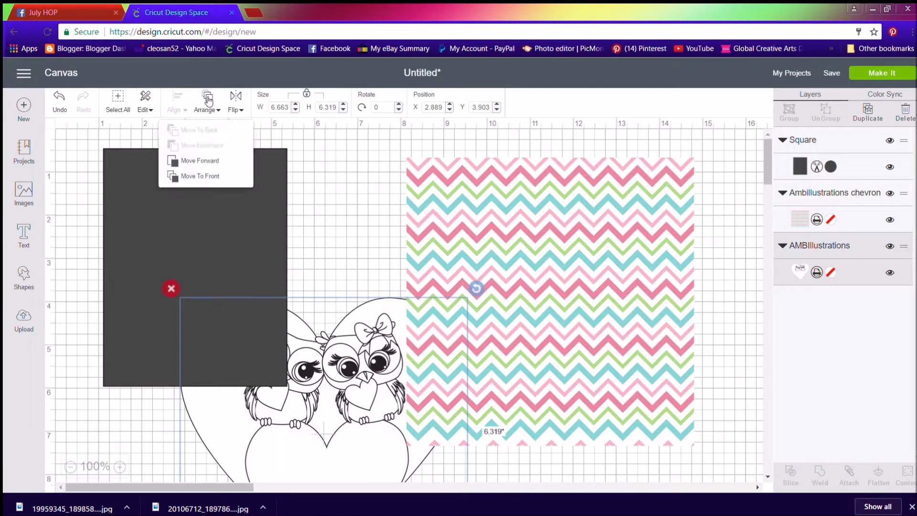
left_click(197, 173)
Shrink the owl heart to about 4.025 × 3.816 inches and place it on the upper part of the square.
left_click_drag(344, 387, 351, 293)
left_click_drag(388, 370, 386, 334)
left_click_drag(479, 443, 328, 371)
left_click_drag(260, 273, 236, 267)
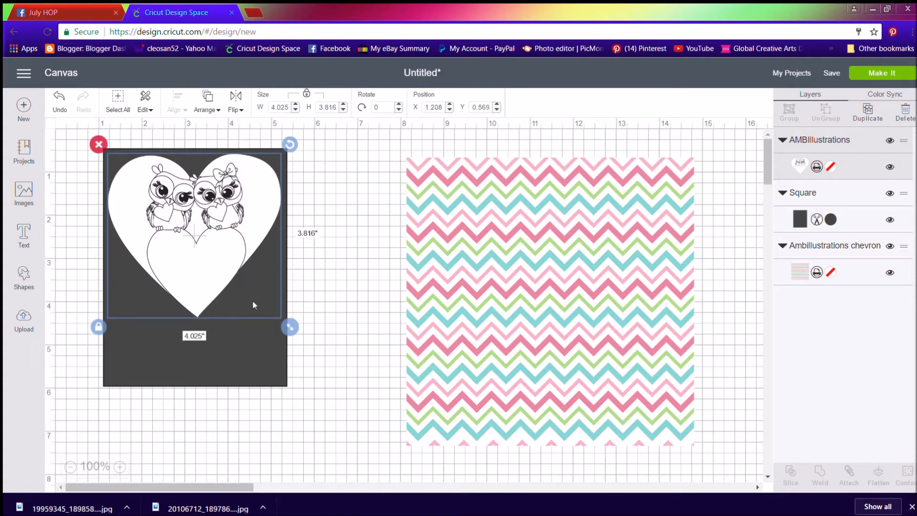
left_click(334, 339)
Bring the chevron paper one layer forward, above the square, and move it to about X 4.764, Y 0.833.
left_click_drag(560, 281, 496, 294)
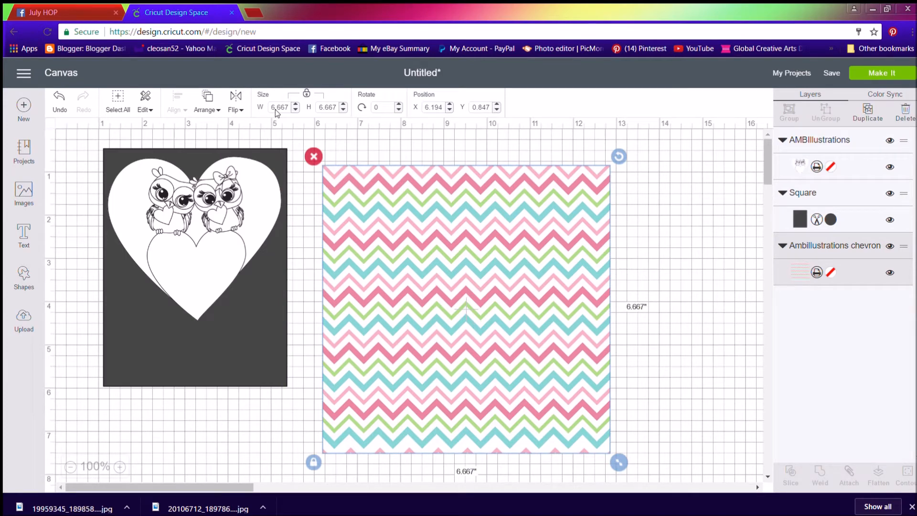
left_click(212, 107)
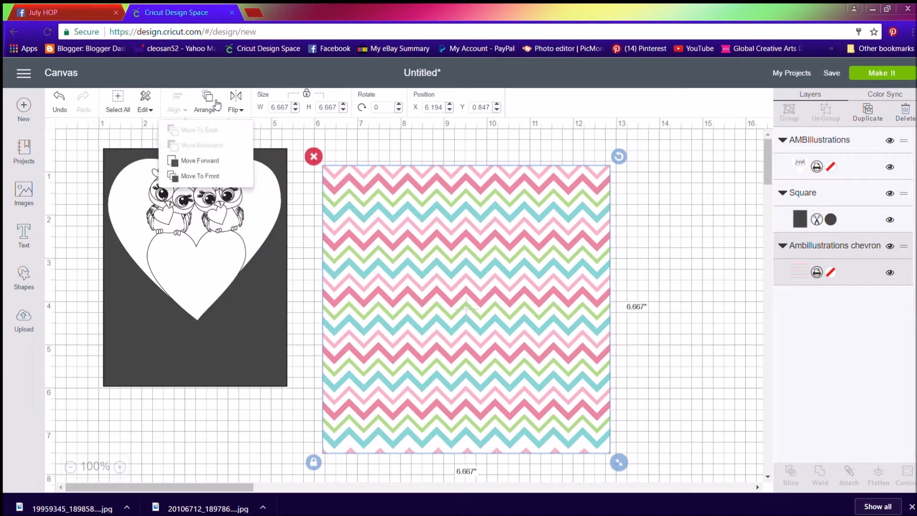
left_click(210, 162)
left_click_drag(411, 274, 284, 251)
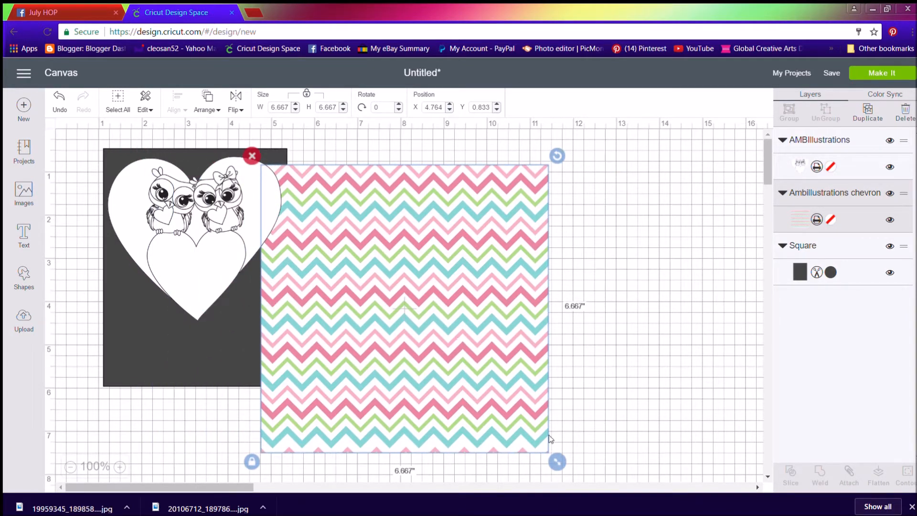
Shrink the chevron paper to about 3.486 inches square, unlock its proportions and move it to about X 4.708, Y 1.542.
left_click_drag(556, 461, 415, 361)
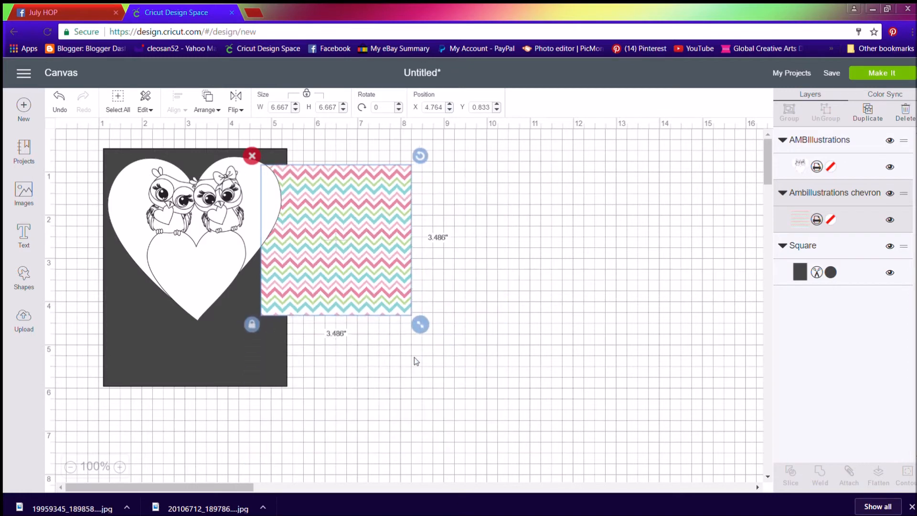
left_click(252, 324)
left_click_drag(330, 321, 328, 337)
key("Down")
key("Down")
key("Down")
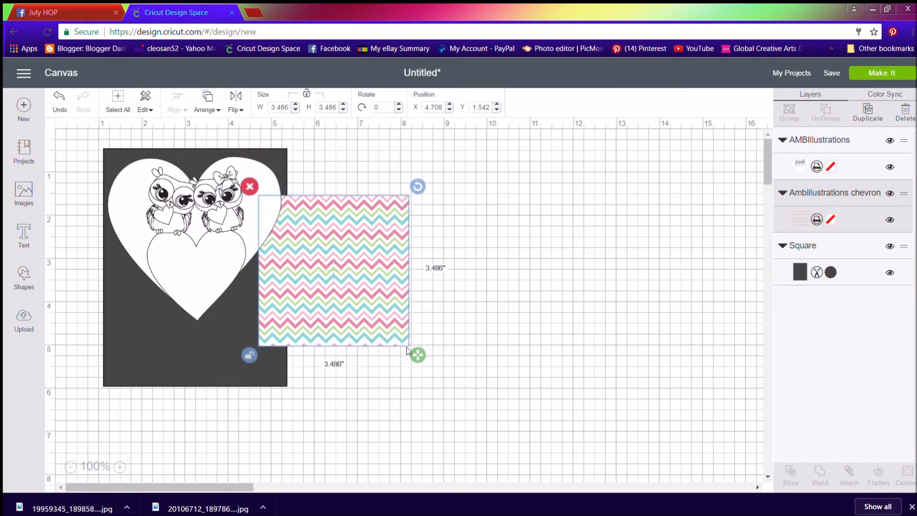
Stretch the chevron paper to about 6.069 × 7.486 inches and place it beside the square at about X 6.014, Y 0.431.
left_click_drag(431, 386, 451, 441)
left_click_drag(344, 320, 397, 279)
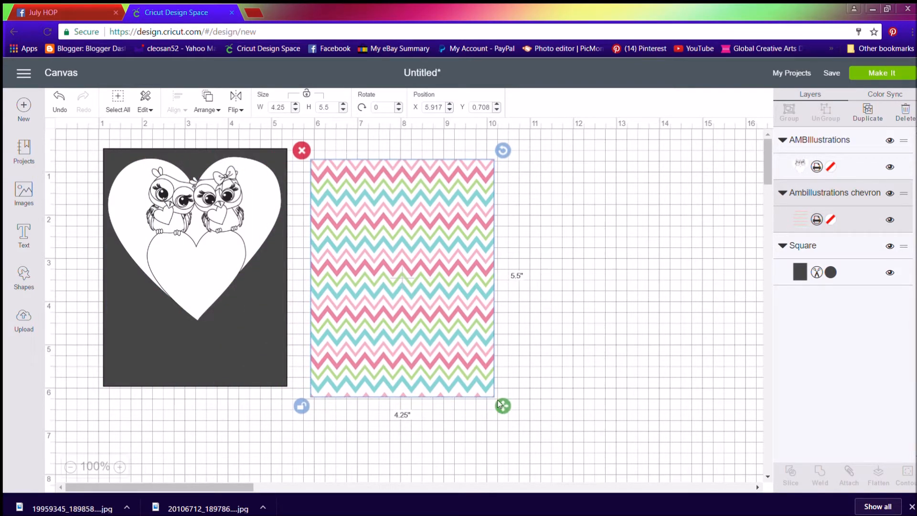
left_click_drag(438, 310, 442, 297)
left_click_drag(507, 393, 590, 491)
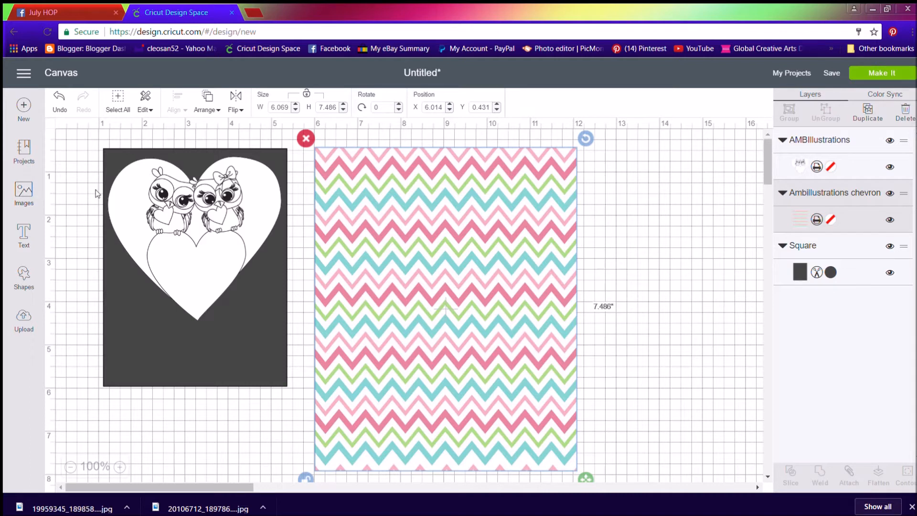
Add the text "LUV U" split over two lines and move it beside the chevron paper to about X 12.727, Y 1.236.
left_click(20, 231)
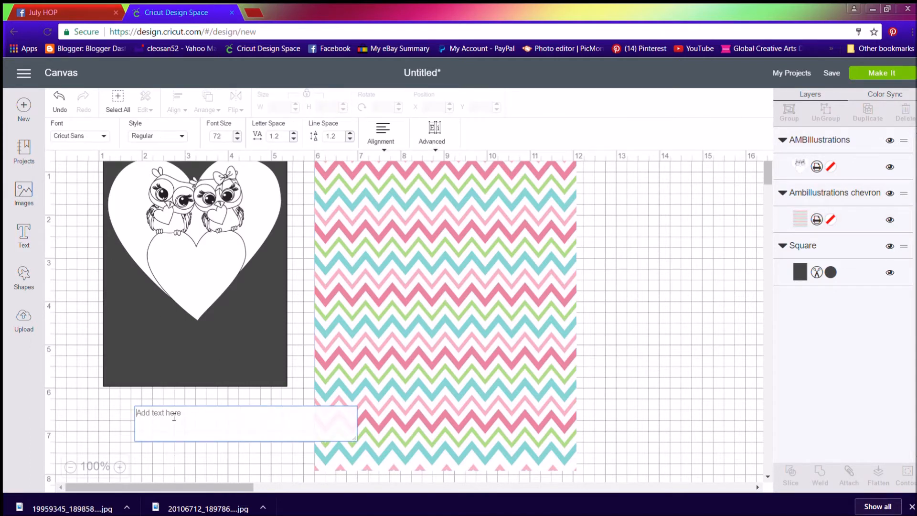
type("L")
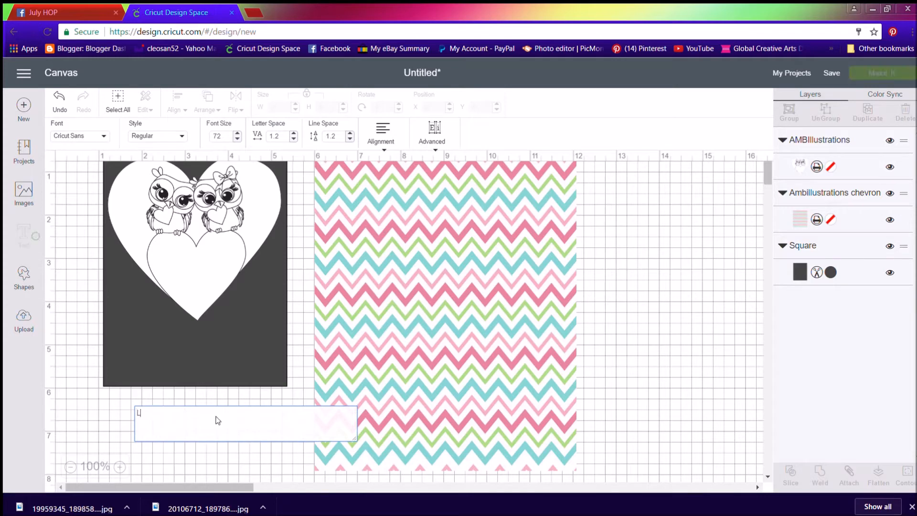
type("UV U")
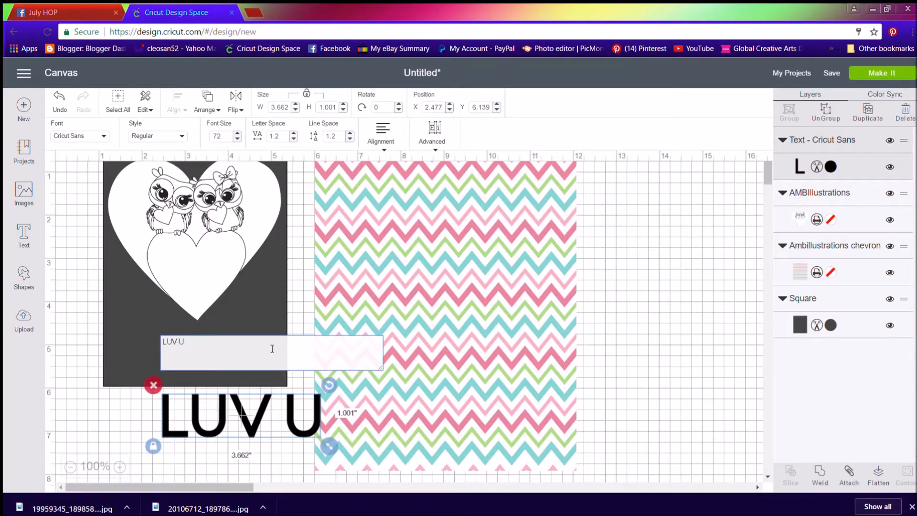
key("Return")
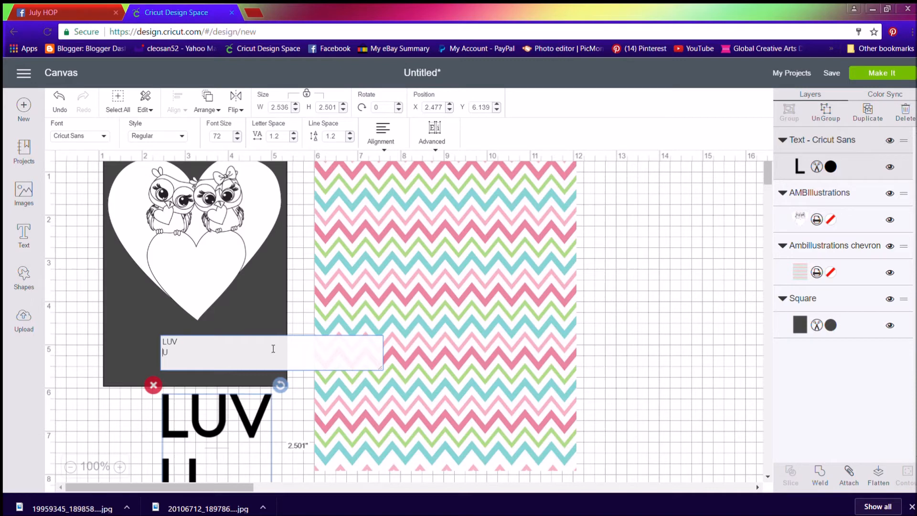
left_click(200, 422)
left_click_drag(220, 414, 658, 203)
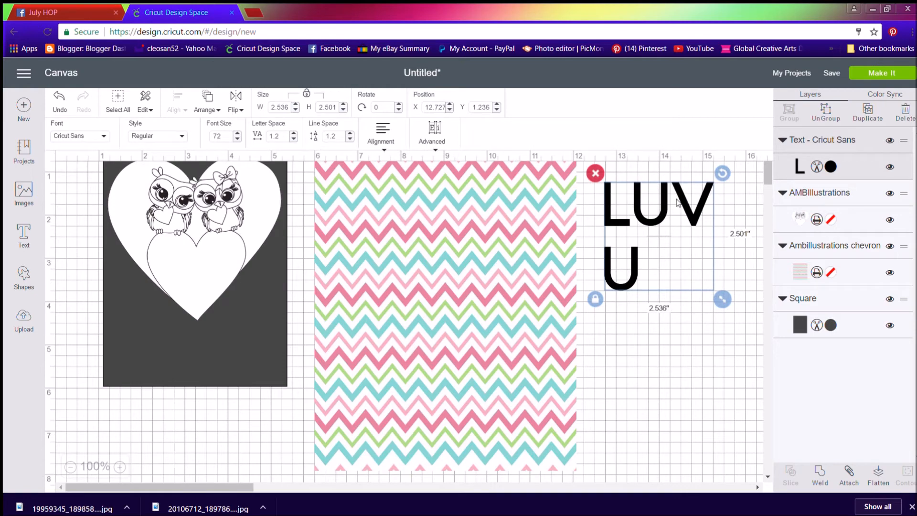
Set the LUV U text to the Cricut Outline font and center its lines.
left_click(103, 136)
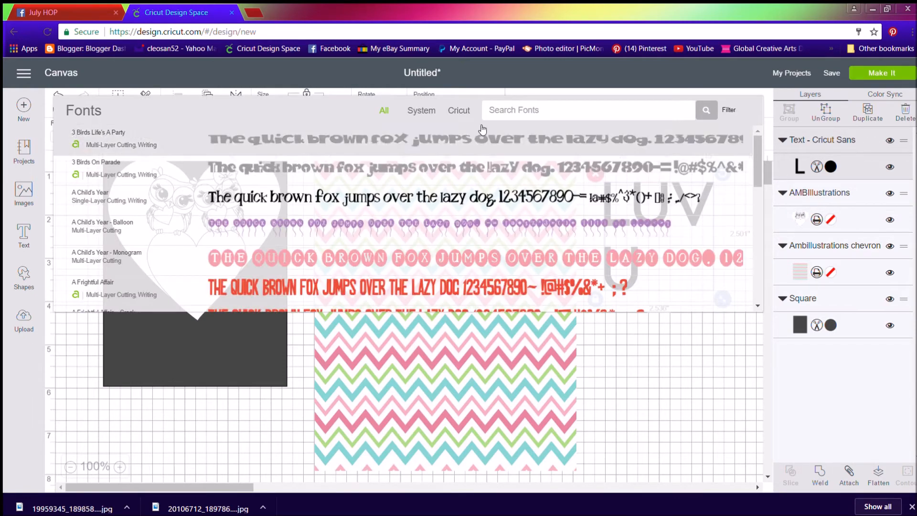
left_click(517, 111)
type("outline")
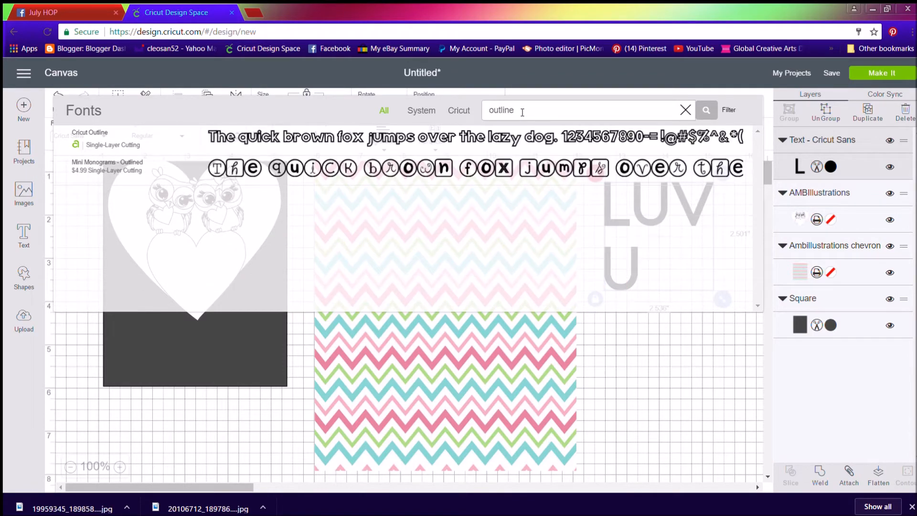
left_click(382, 138)
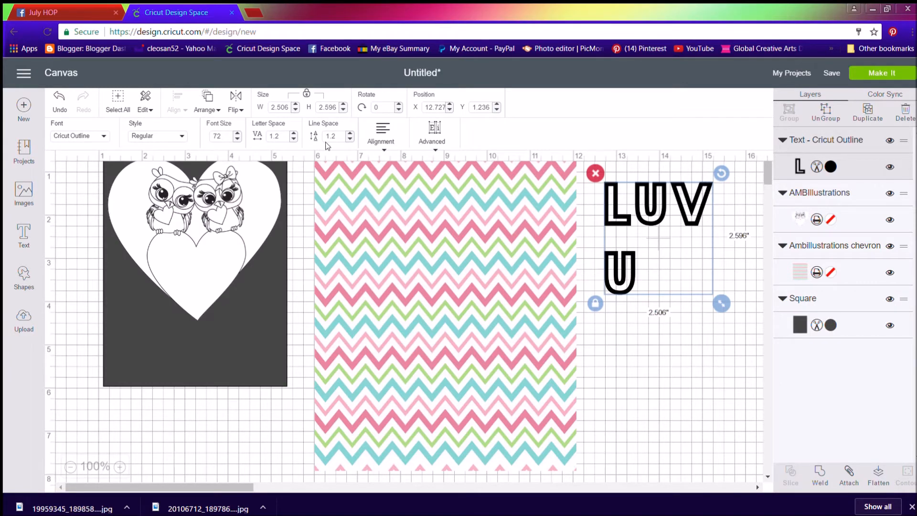
left_click(388, 136)
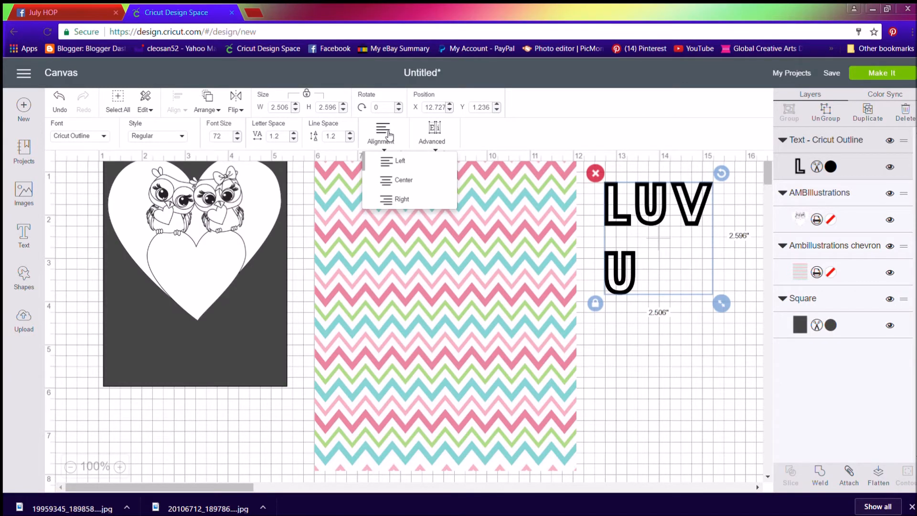
left_click(396, 180)
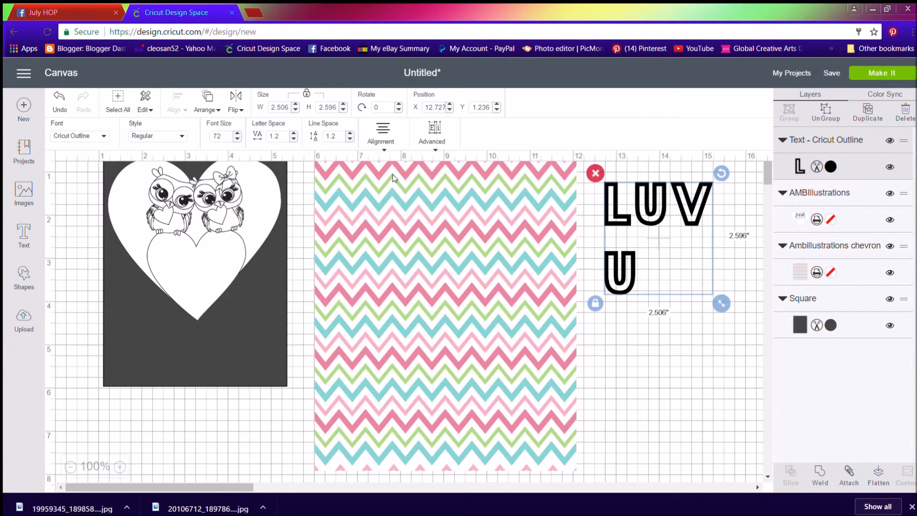
Shrink the LUV U text to about 1.353 × 1.401 inches and place it inside the small heart below the owls.
left_click(666, 232)
left_click_drag(635, 206, 202, 246)
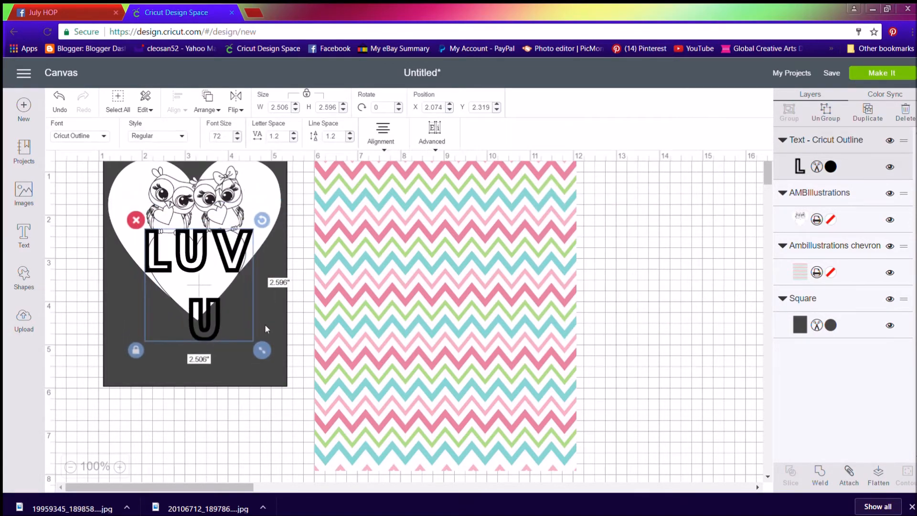
left_click_drag(262, 350, 212, 298)
left_click_drag(187, 253, 206, 267)
left_click(76, 287)
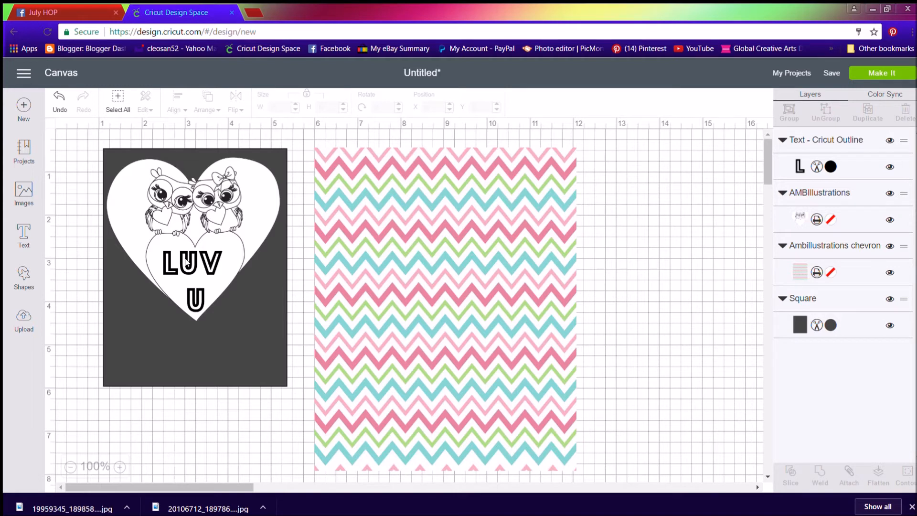
Move the LUV U text onto the chevron paper's lower-left area, at about X 6.449, Y 6.153.
left_click(189, 262)
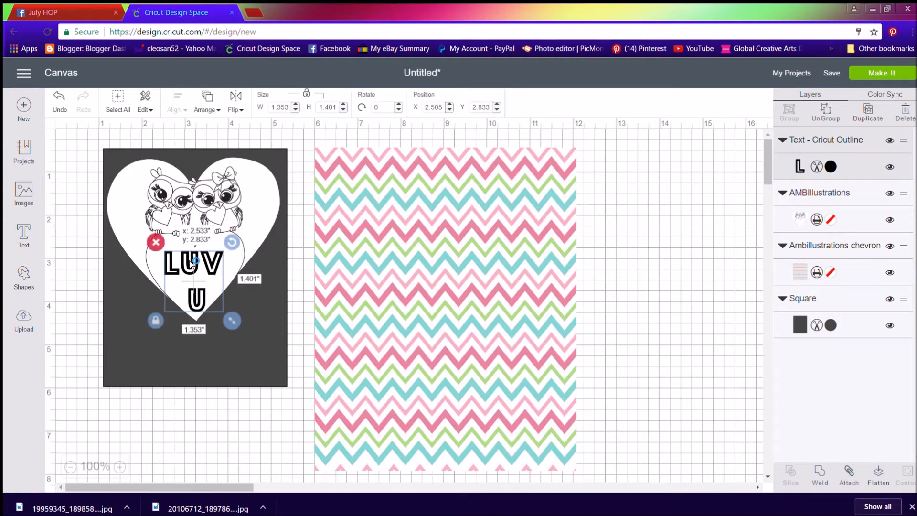
left_click_drag(177, 309, 356, 407)
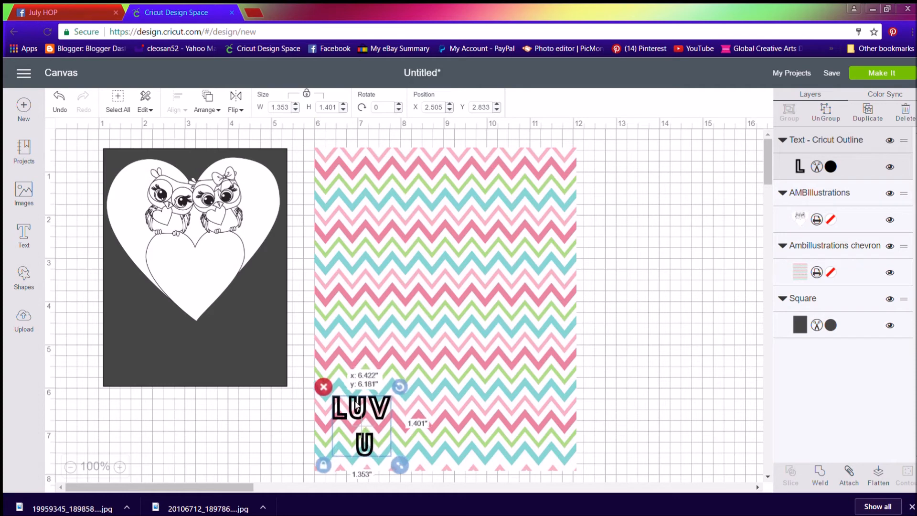
left_click_drag(356, 407, 363, 406)
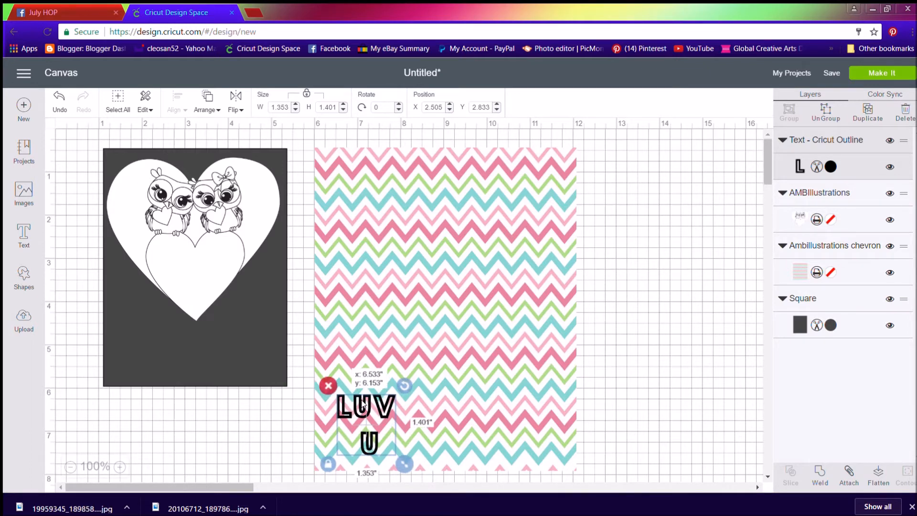
left_click_drag(361, 406, 358, 405)
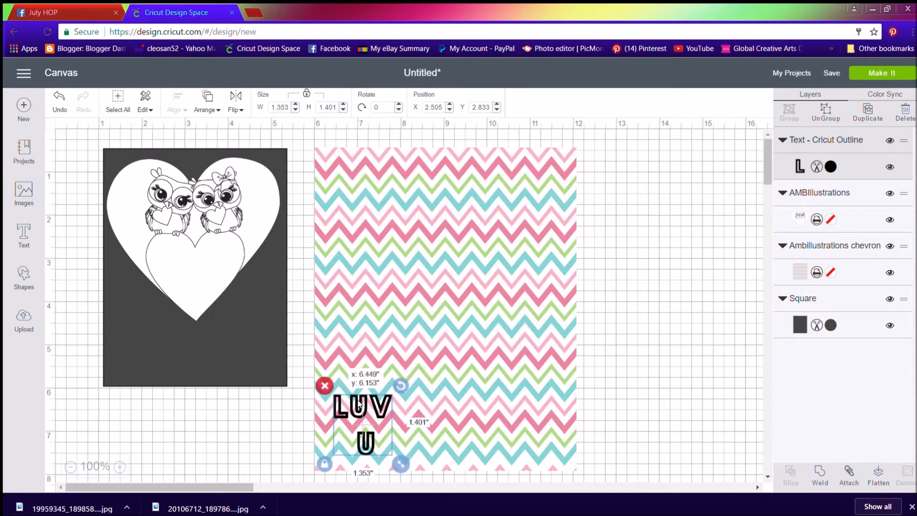
left_click_drag(359, 404, 359, 405)
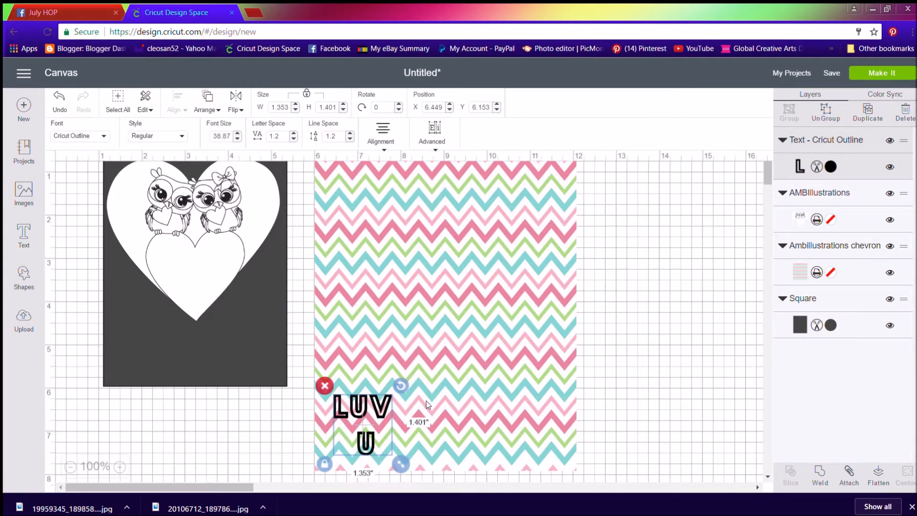
Attach the LUV U text to the chevron paper so both stay together on one mat.
left_click(627, 470)
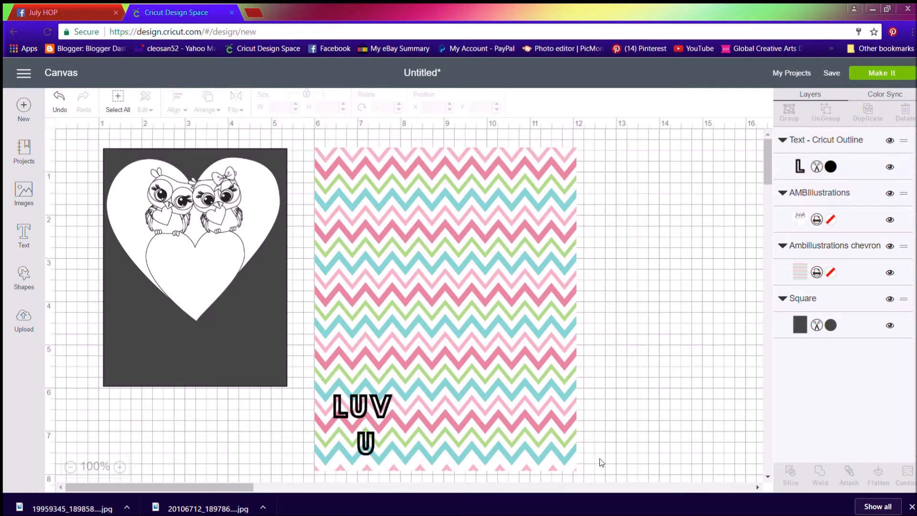
left_click_drag(614, 460, 311, 145)
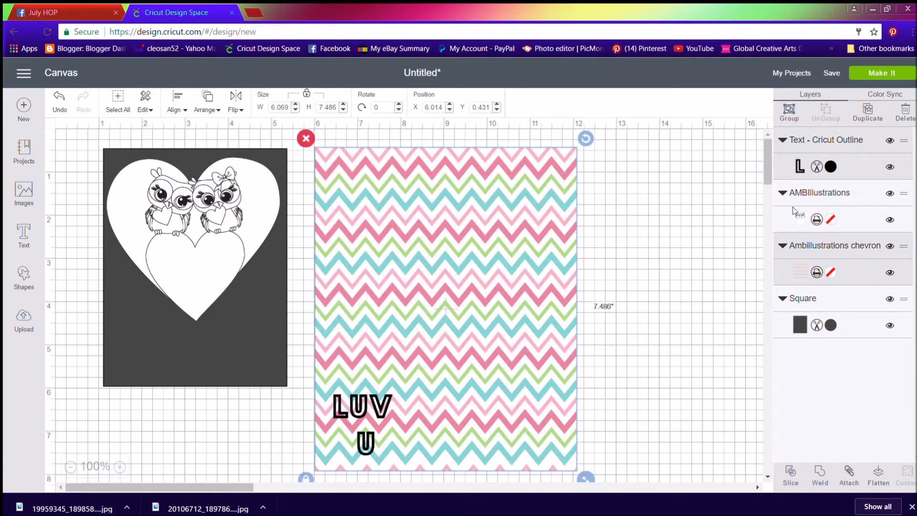
left_click(848, 474)
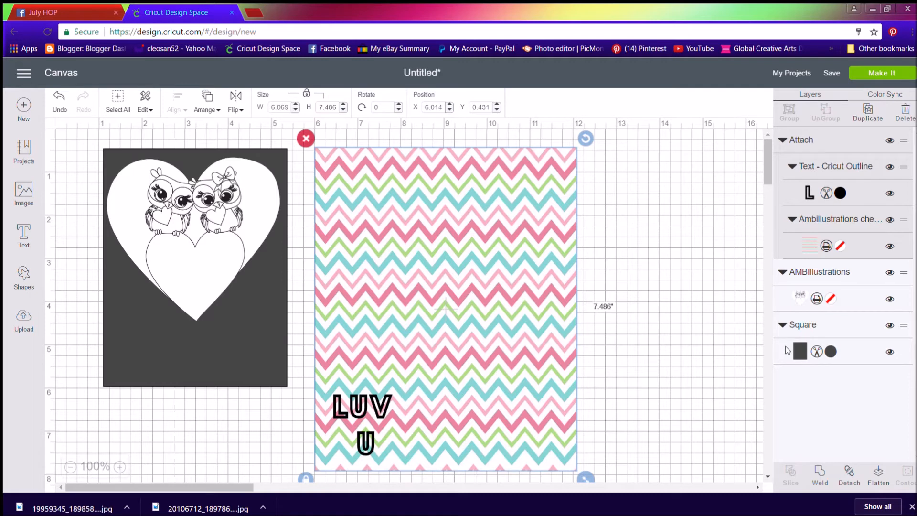
Delete the dark 4.25 × 5.5 inch square behind the owls and place the owl heart at about X 0.861, Y 0.583.
left_click(222, 342)
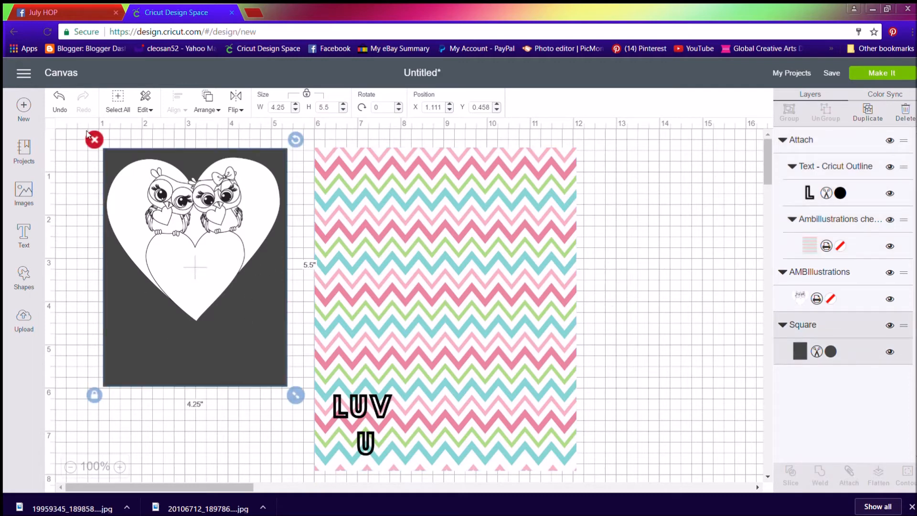
left_click_drag(136, 317, 249, 343)
left_click(110, 204)
key("Delete")
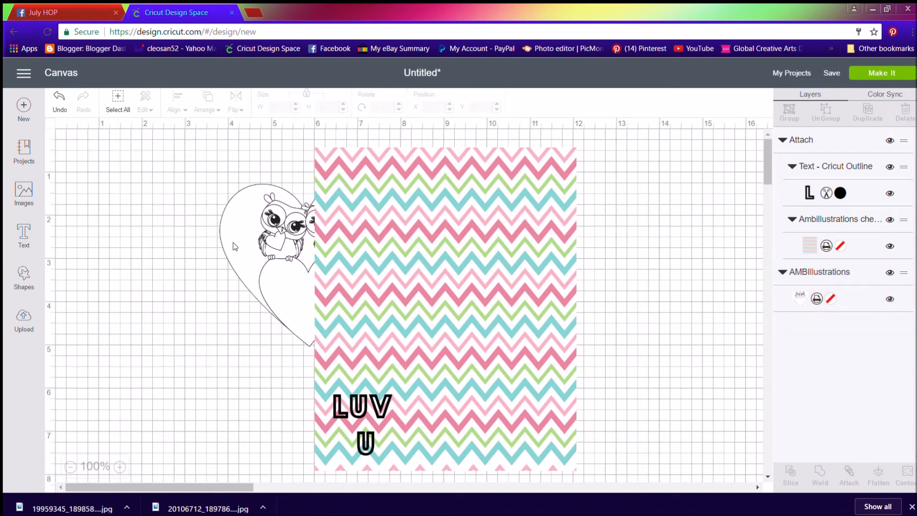
left_click_drag(241, 230, 115, 202)
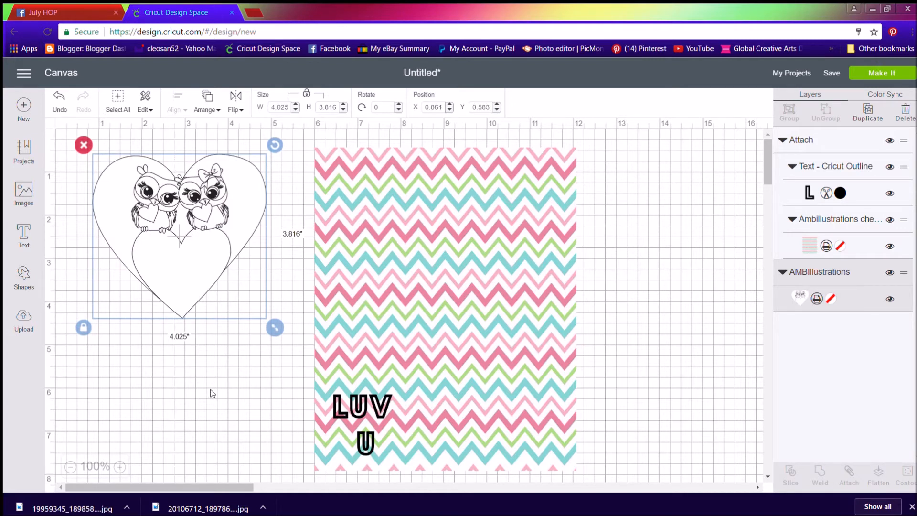
Send the project to be made with mirroring off and print one copy of the chevron mat on the XP-420 Series printer with bleed on.
left_click(862, 73)
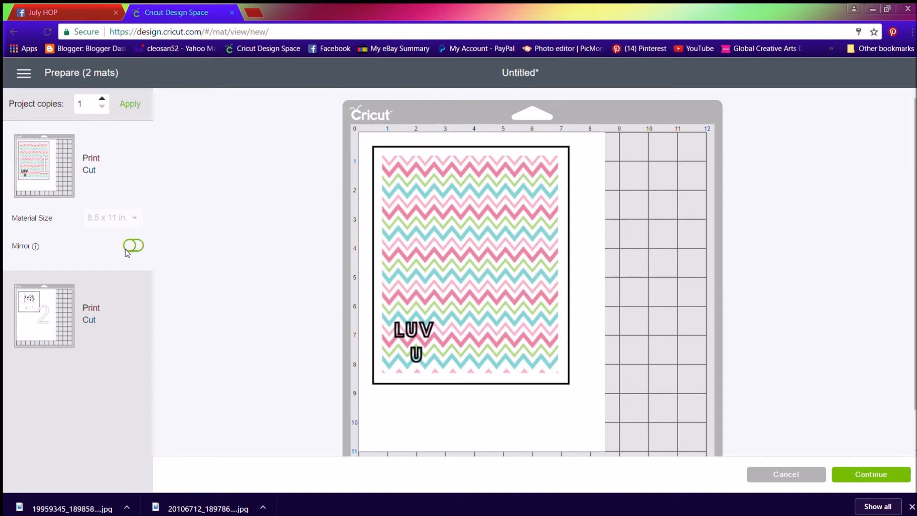
left_click(868, 473)
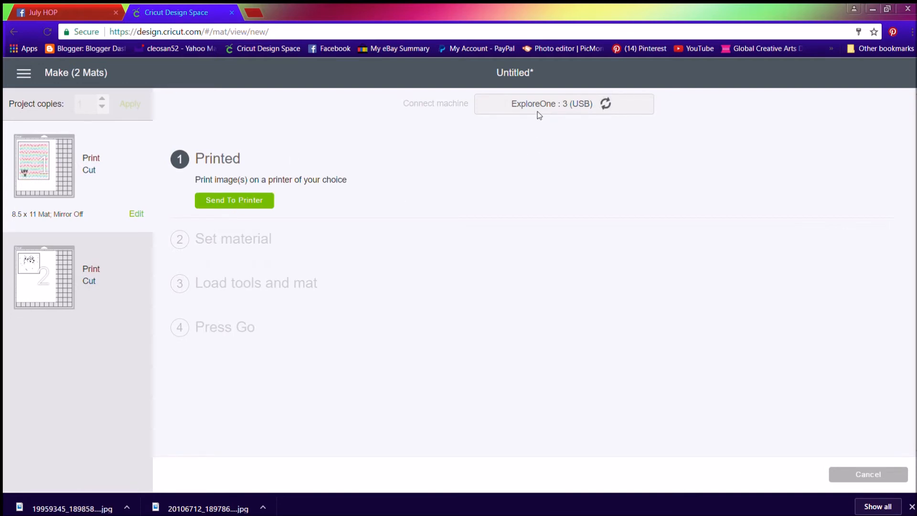
left_click(225, 199)
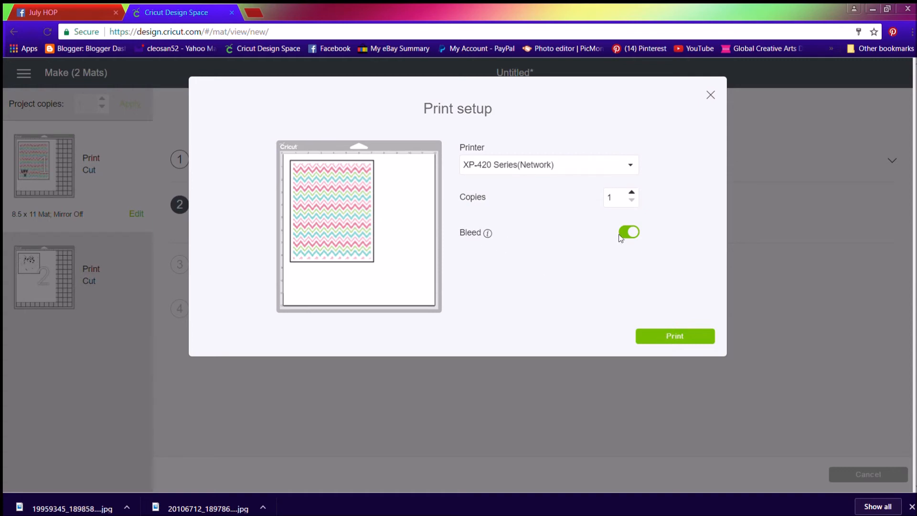
left_click(660, 334)
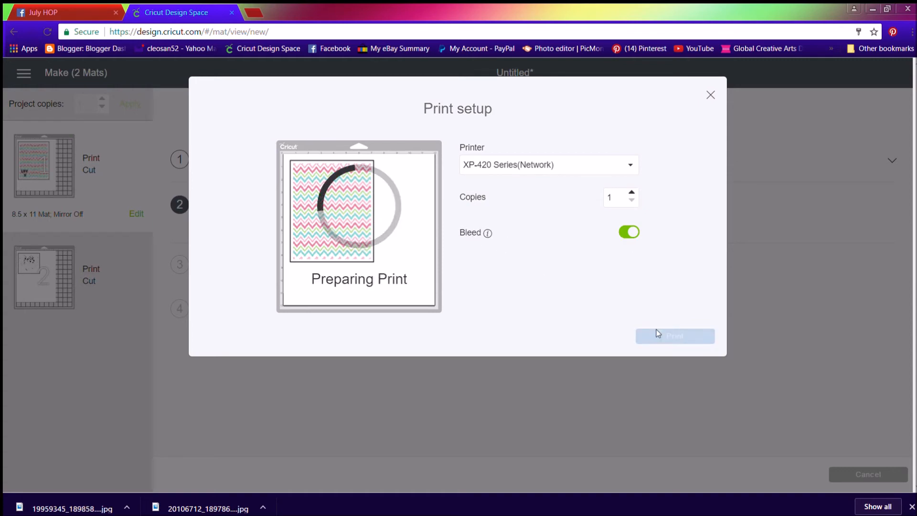